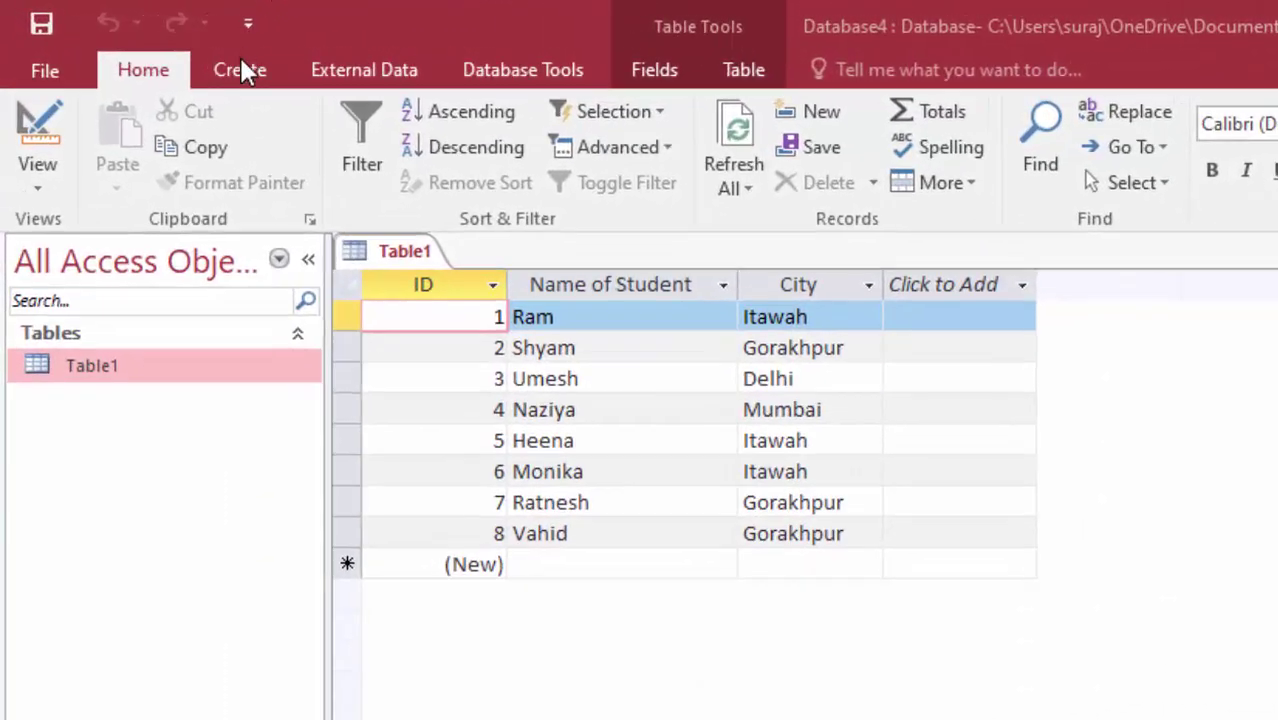
Reopen Table1 and check row 1's student Ram and city Itawah.
right_click(373, 250)
click(442, 303)
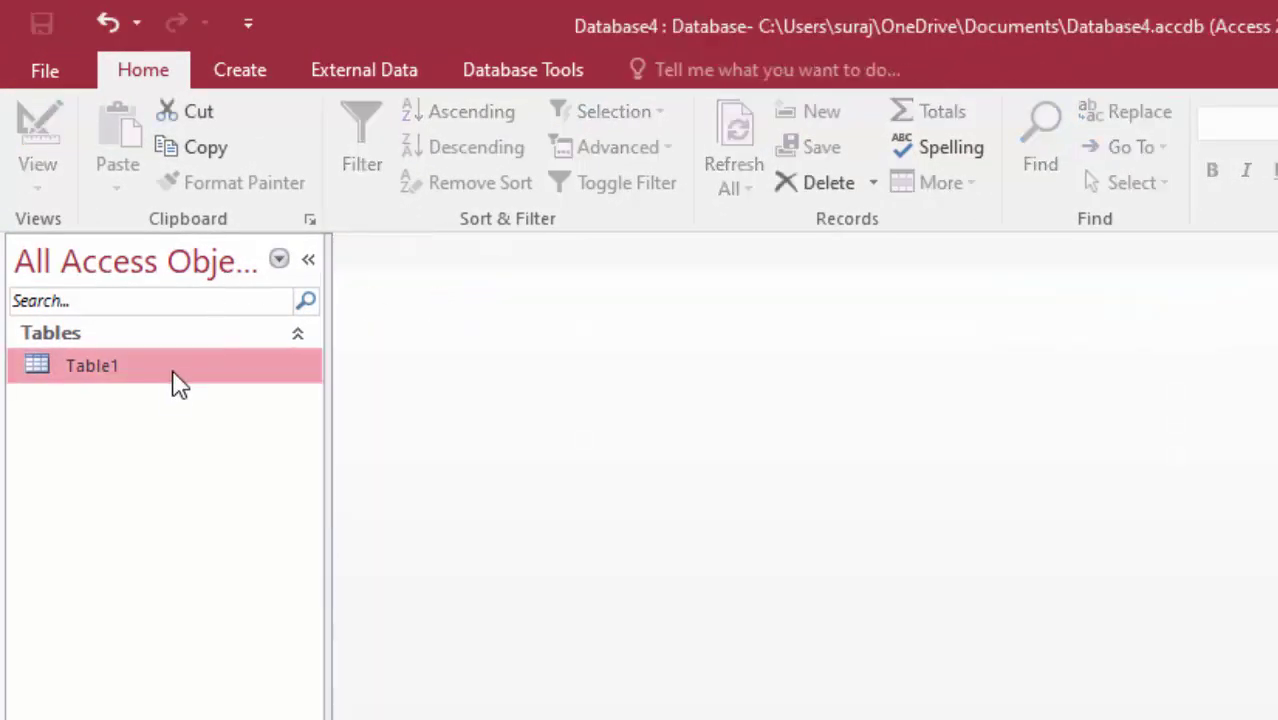
double_click(172, 380)
click(690, 314)
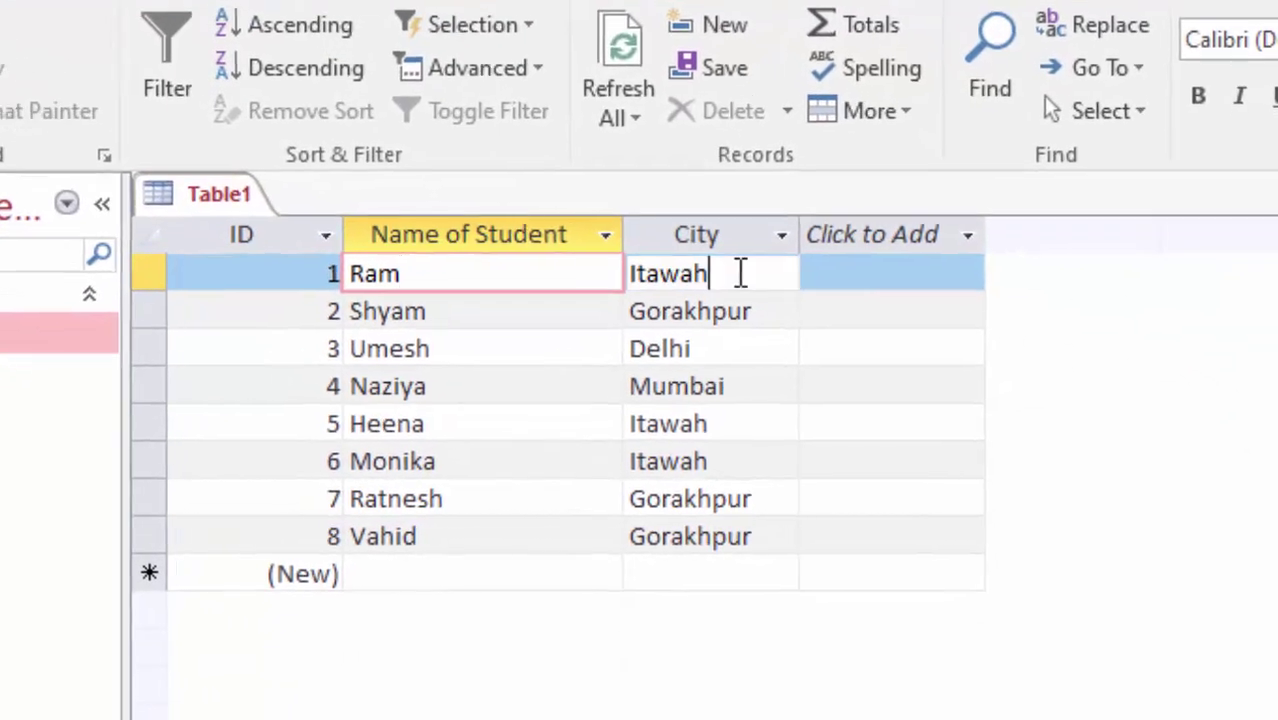
click(785, 298)
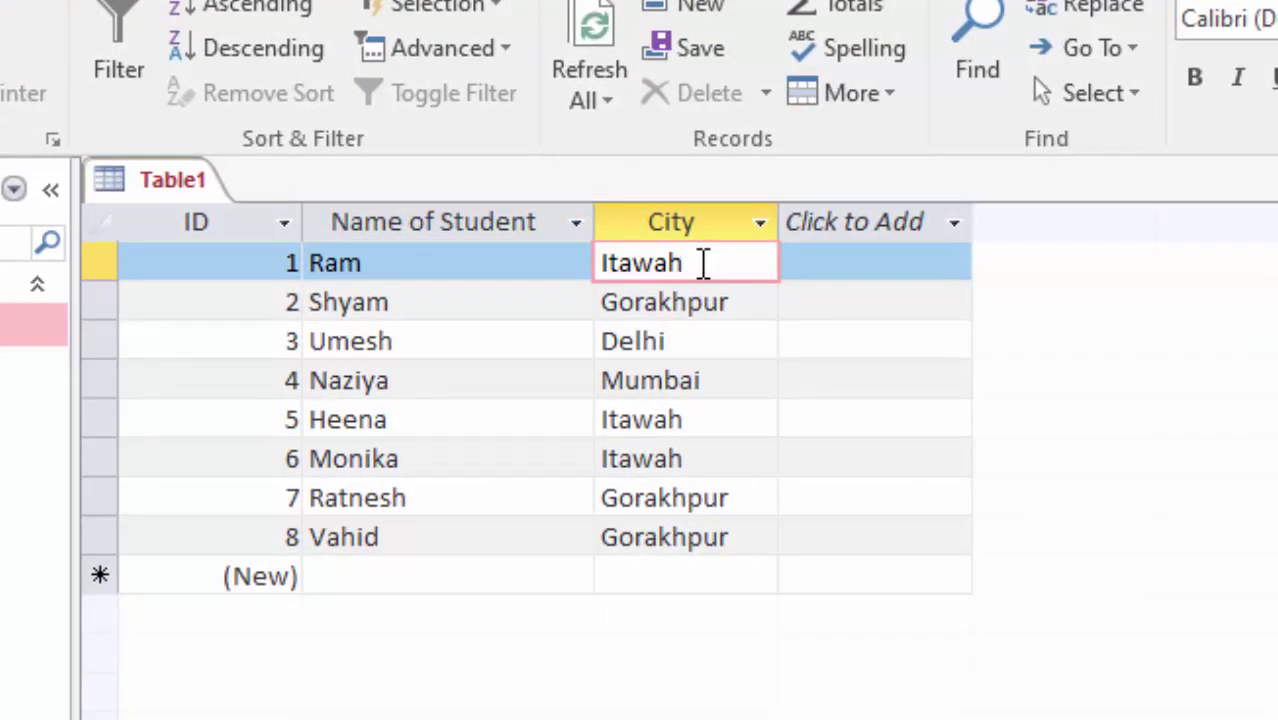
mouse_move(787, 297)
mouse_down()
mouse_move(678, 312)
mouse_move(542, 300)
mouse_up()
key(Left)
Review the other city values: Gorakhpur, Delhi, Mumbai, and Itawah in rows 5 and 6.
drag(684, 341, 543, 328)
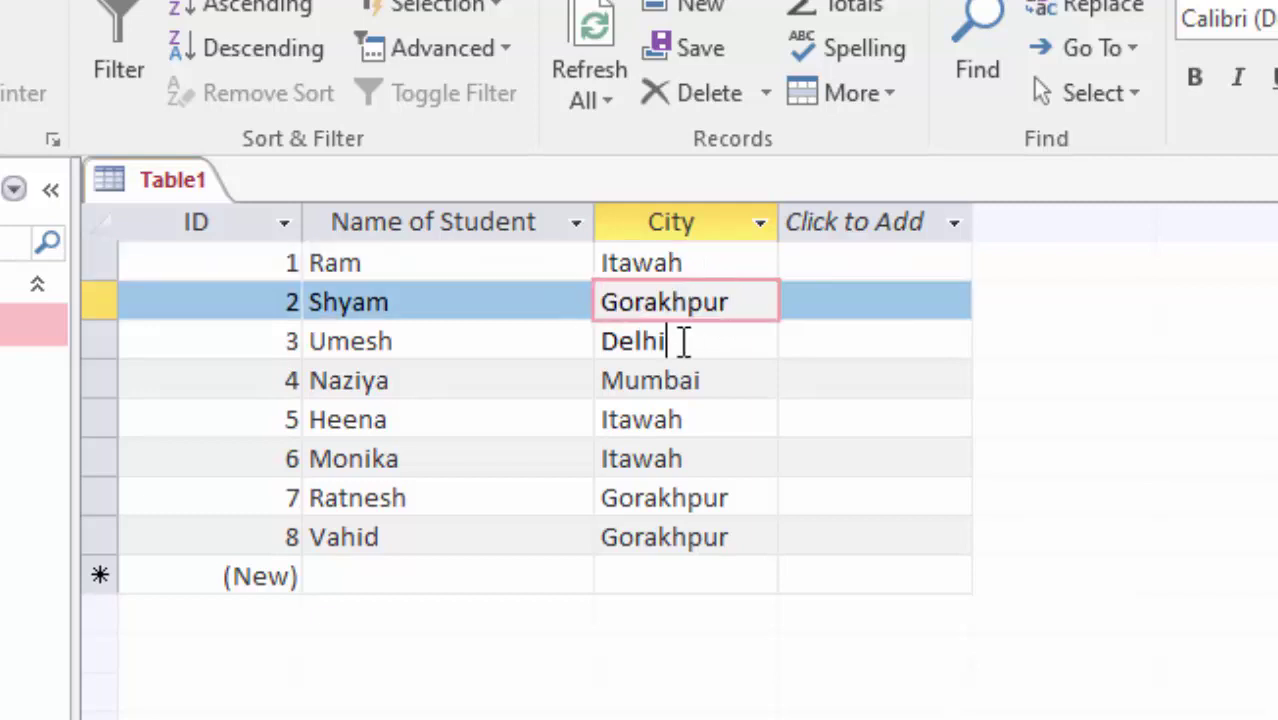
drag(724, 376, 442, 382)
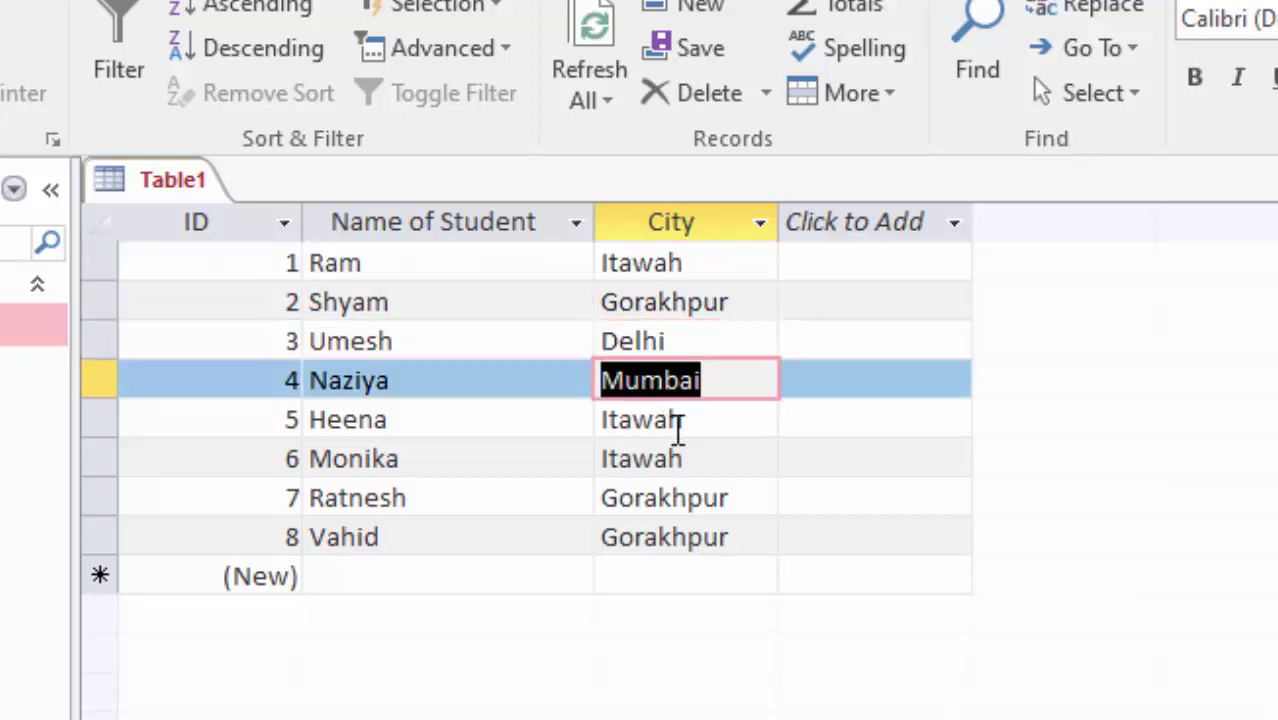
drag(702, 419, 598, 418)
drag(696, 457, 422, 457)
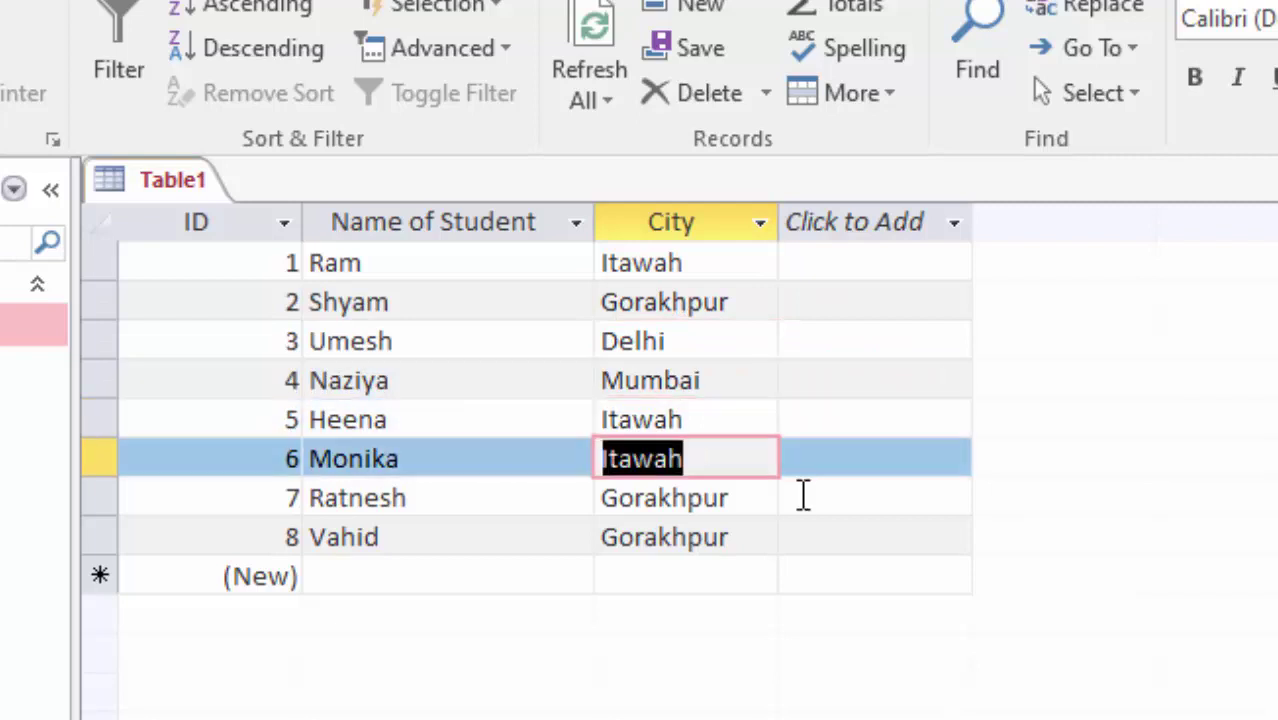
drag(740, 510, 483, 508)
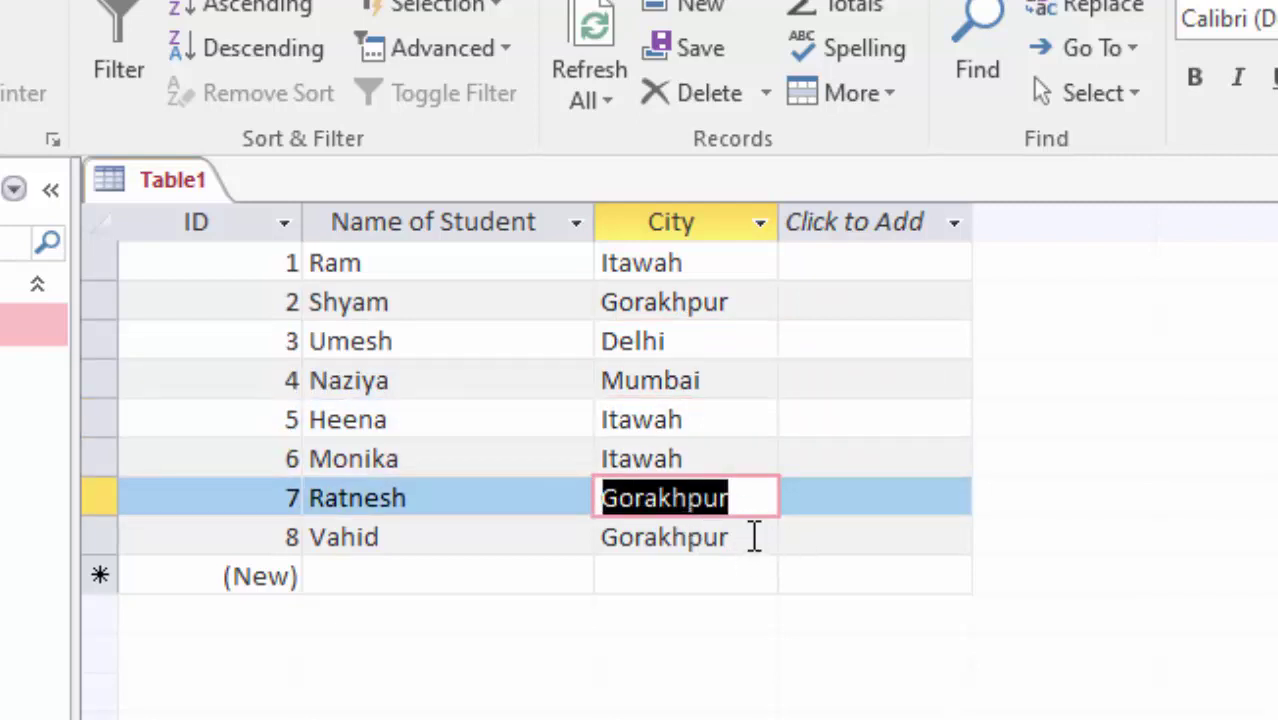
drag(750, 537, 497, 513)
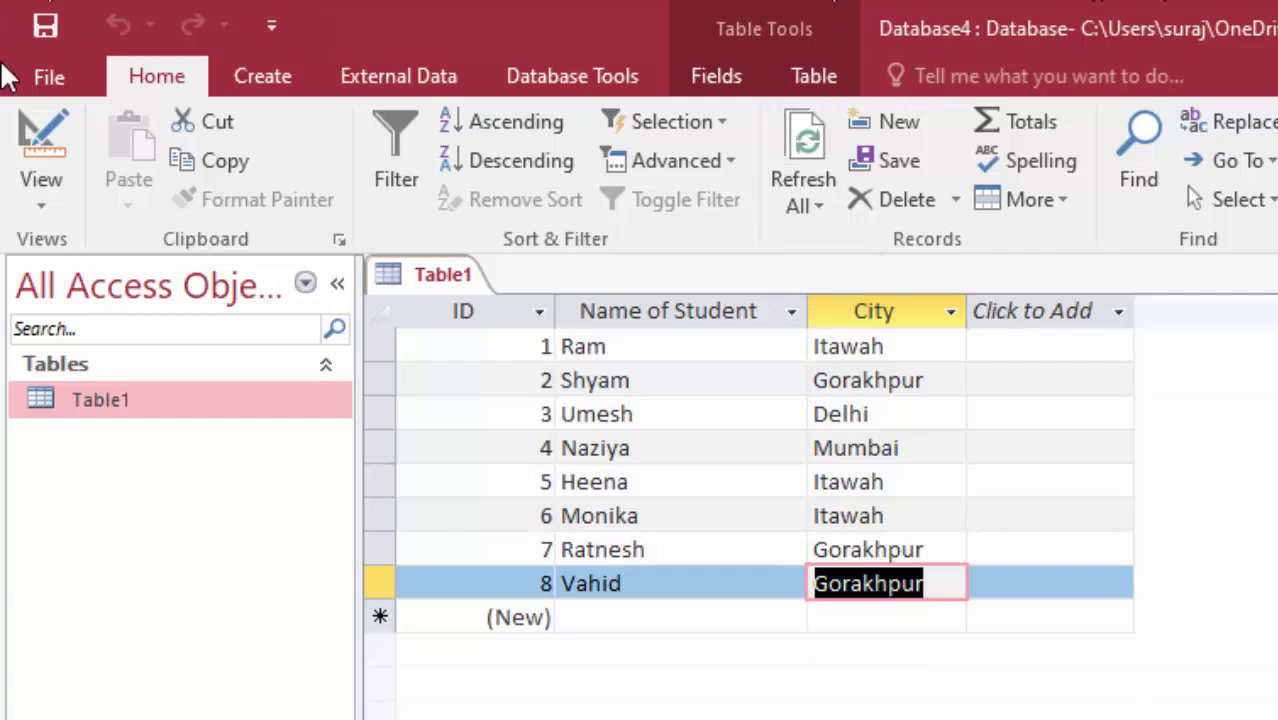
Start a new query design with Table1 added.
click(262, 80)
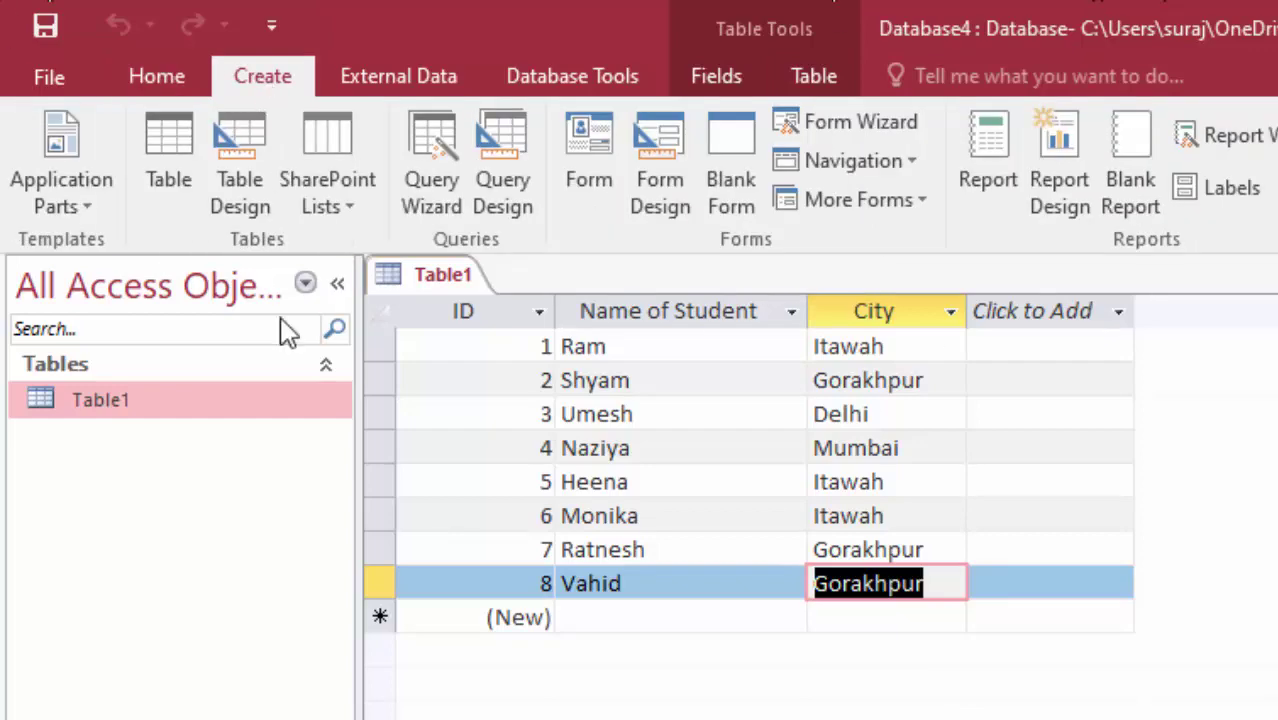
click(502, 165)
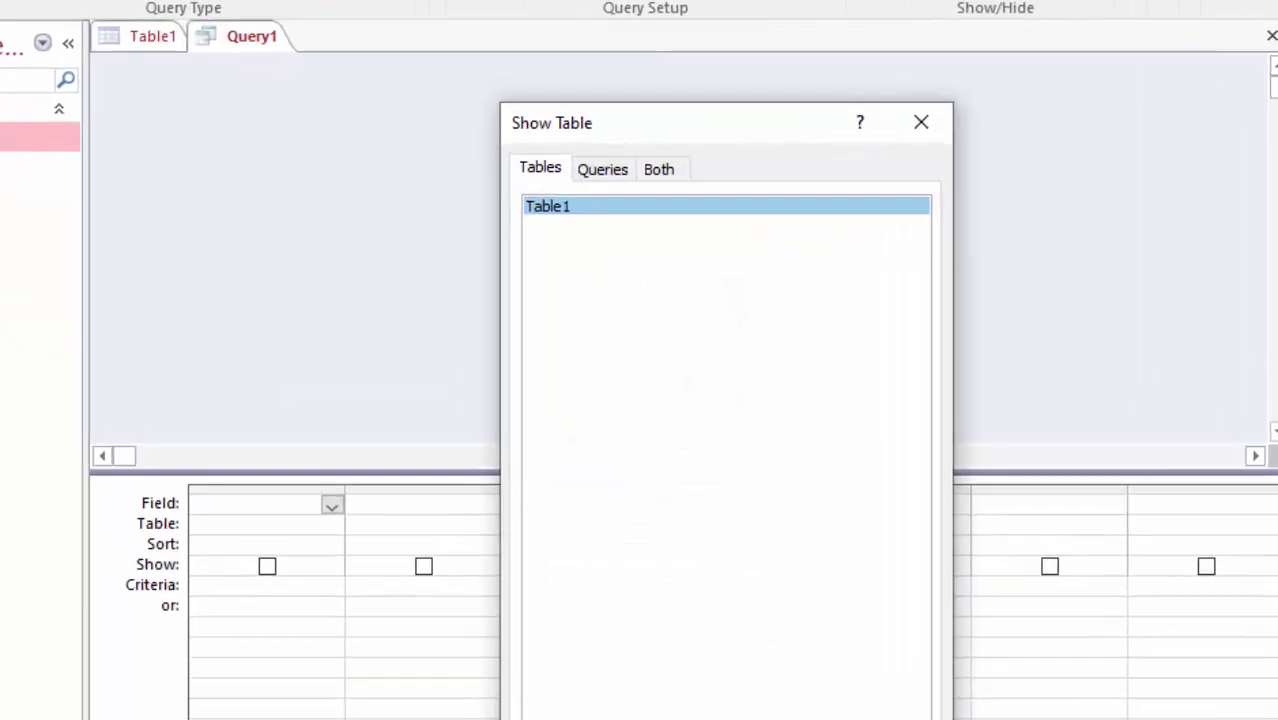
click(710, 688)
key(Escape)
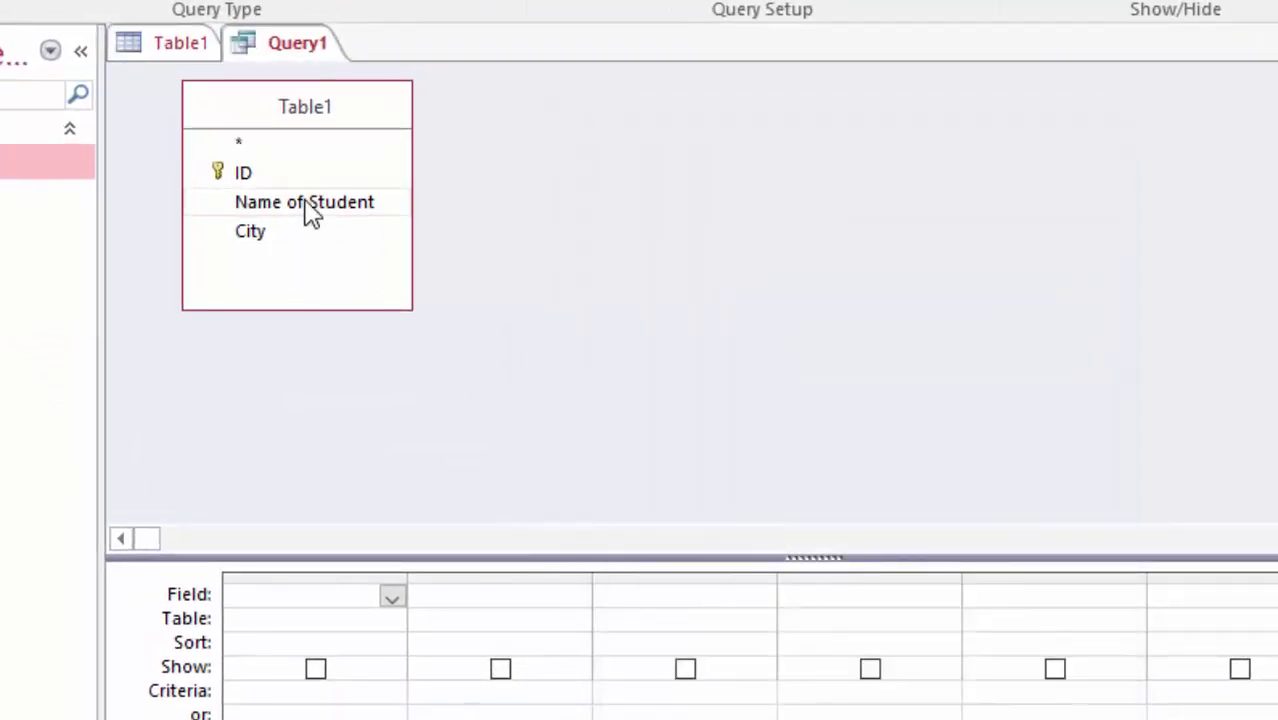
Add the Name of Student and City fields, with City criterion "Itawah".
click(296, 191)
double_click(307, 202)
click(256, 230)
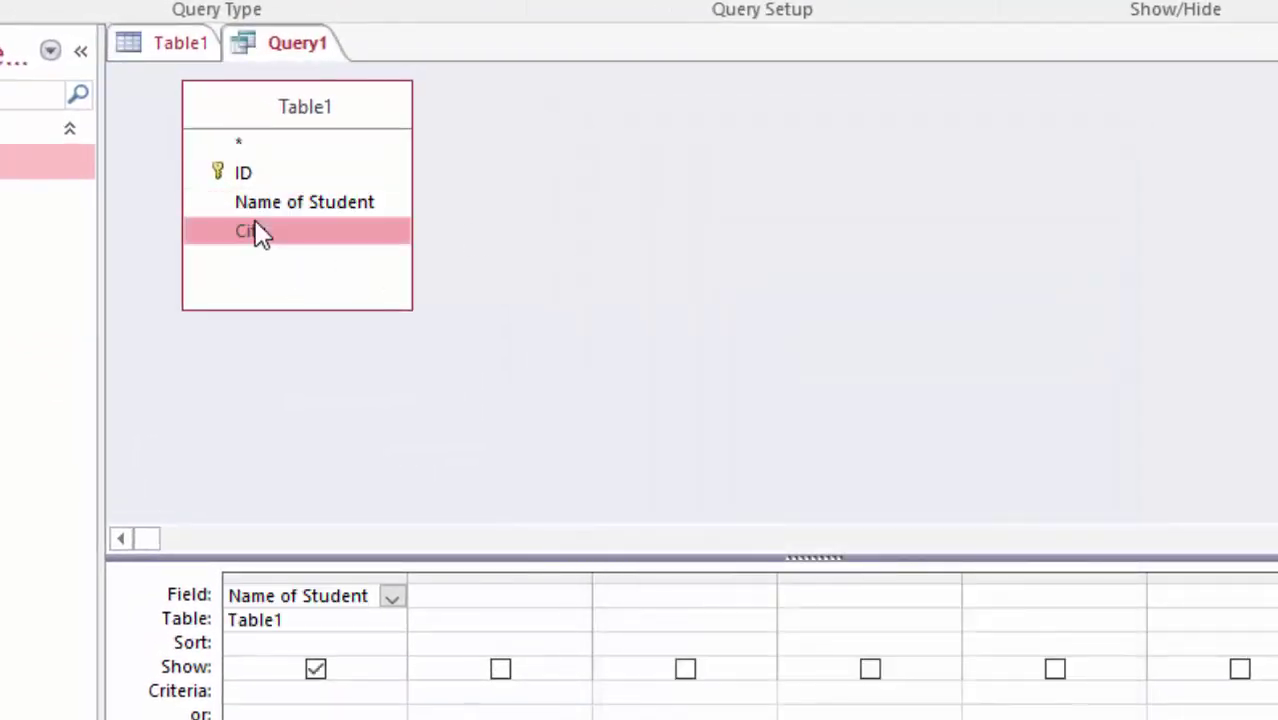
double_click(255, 225)
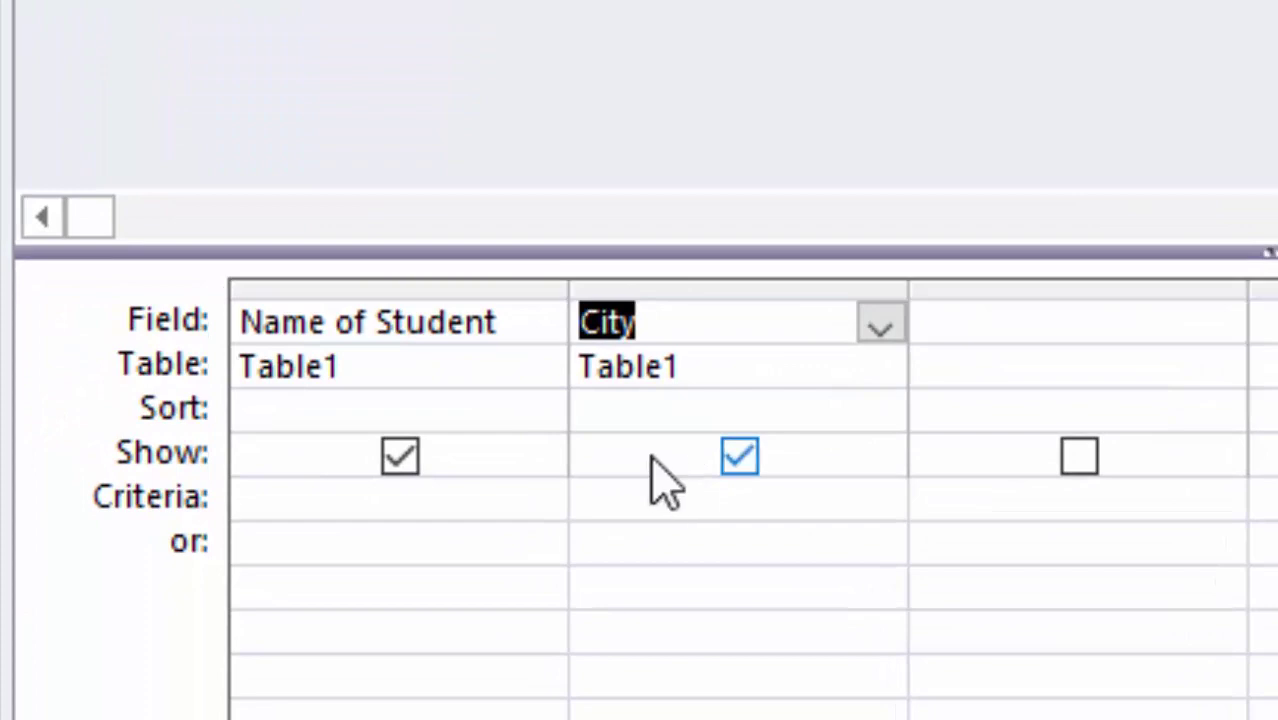
click(651, 485)
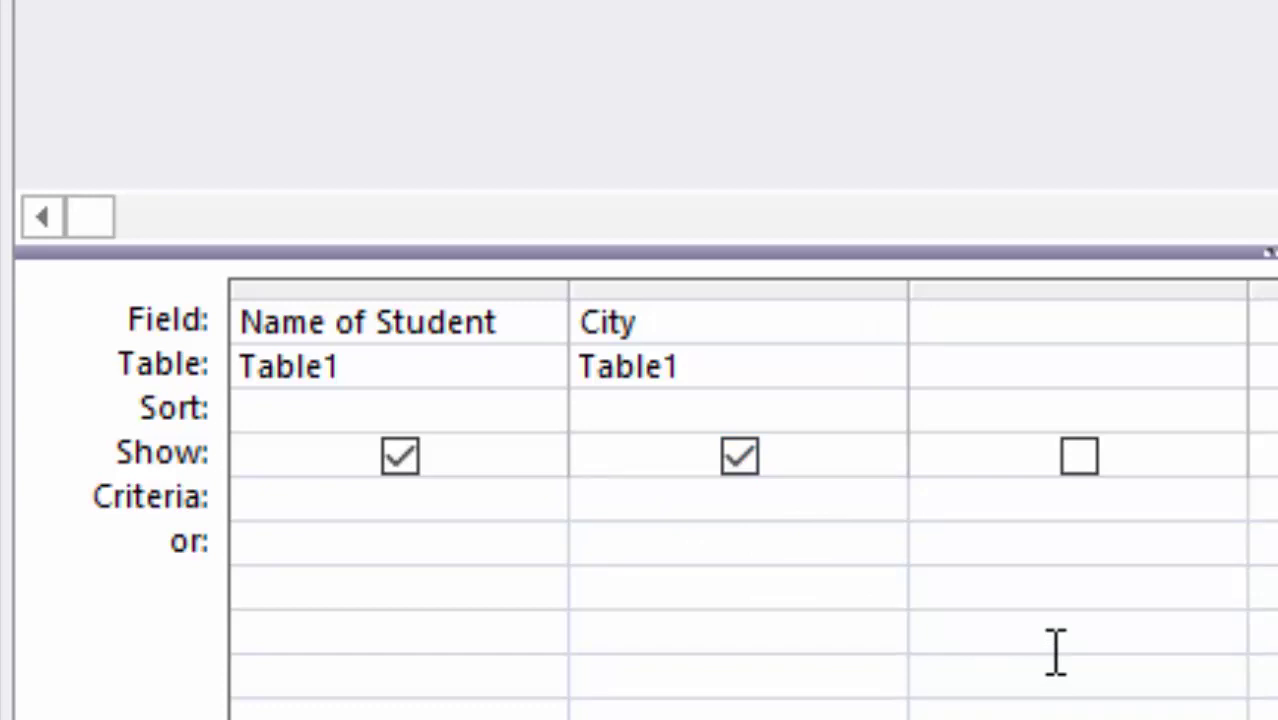
text("Ita)
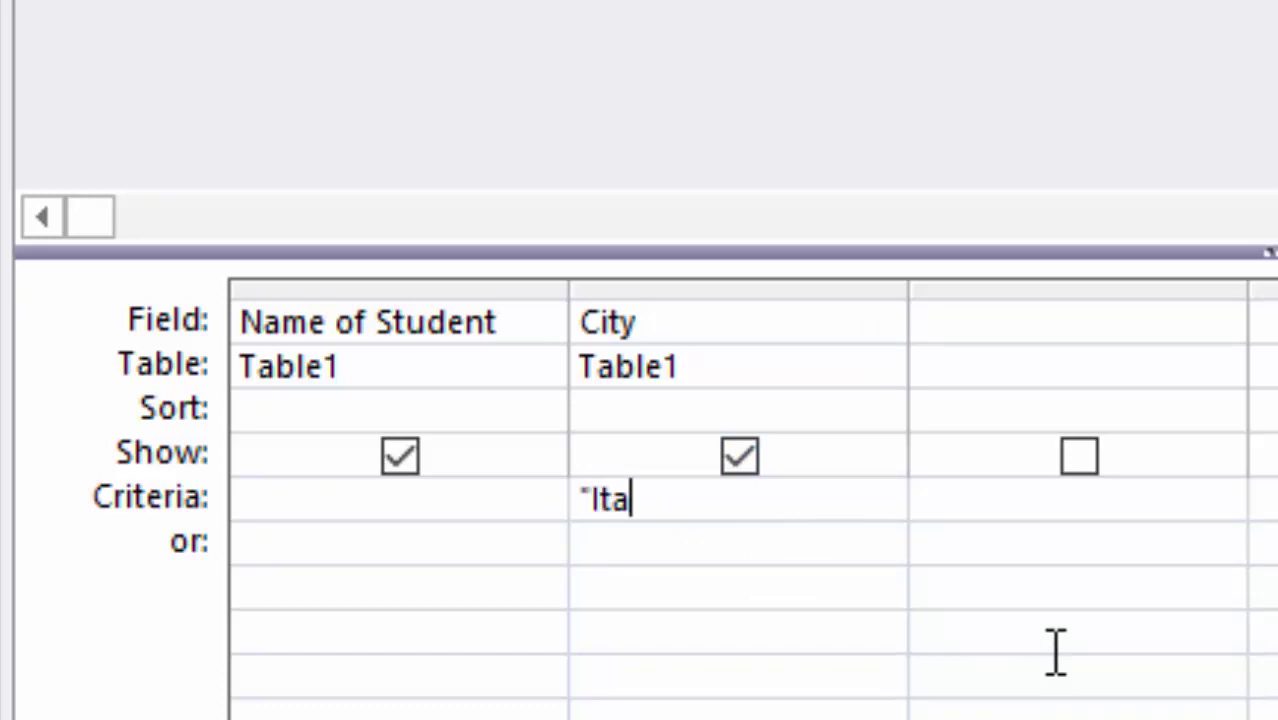
text(wah)
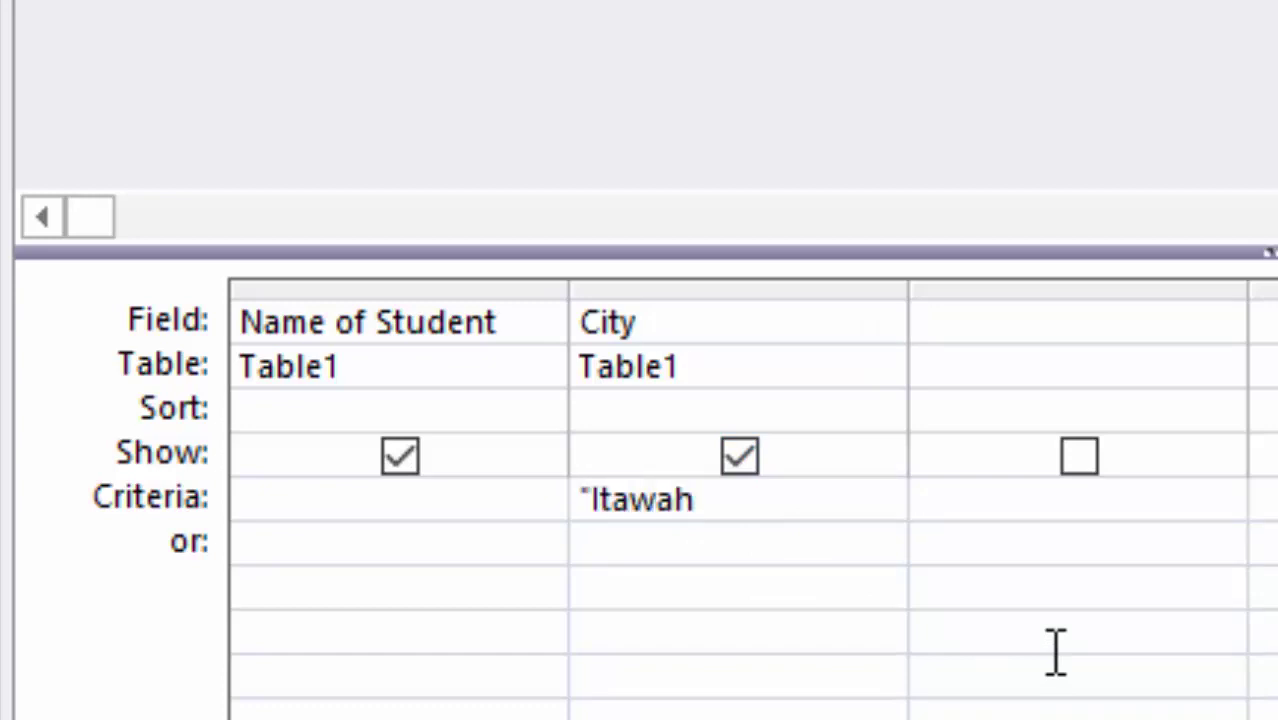
text(")
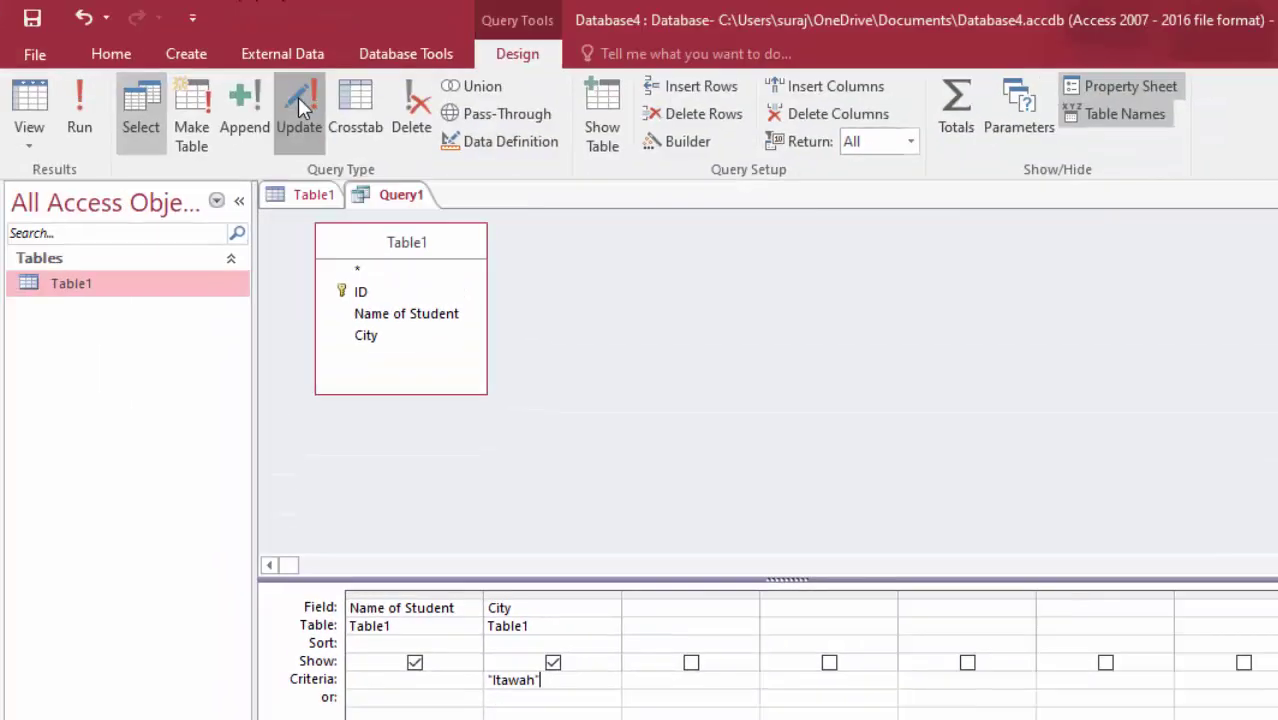
Make Query1 an update query setting City to "Deoria" and run it.
click(298, 100)
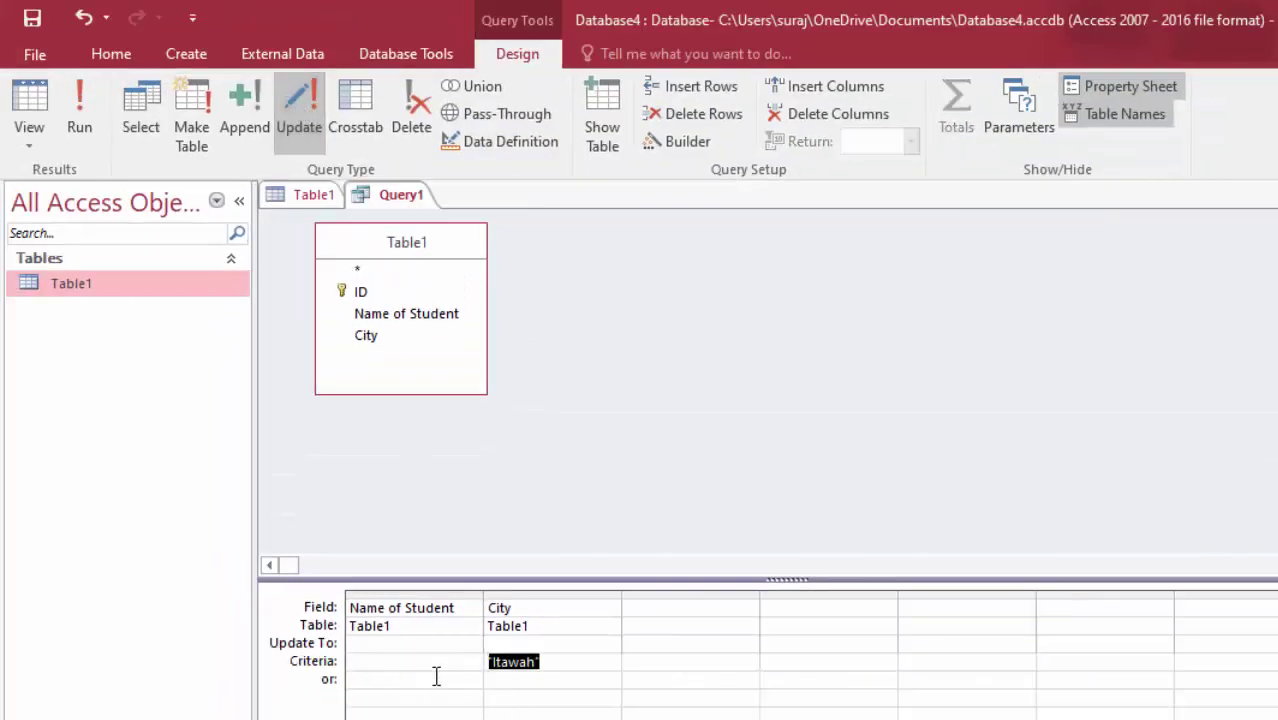
click(523, 643)
text("D)
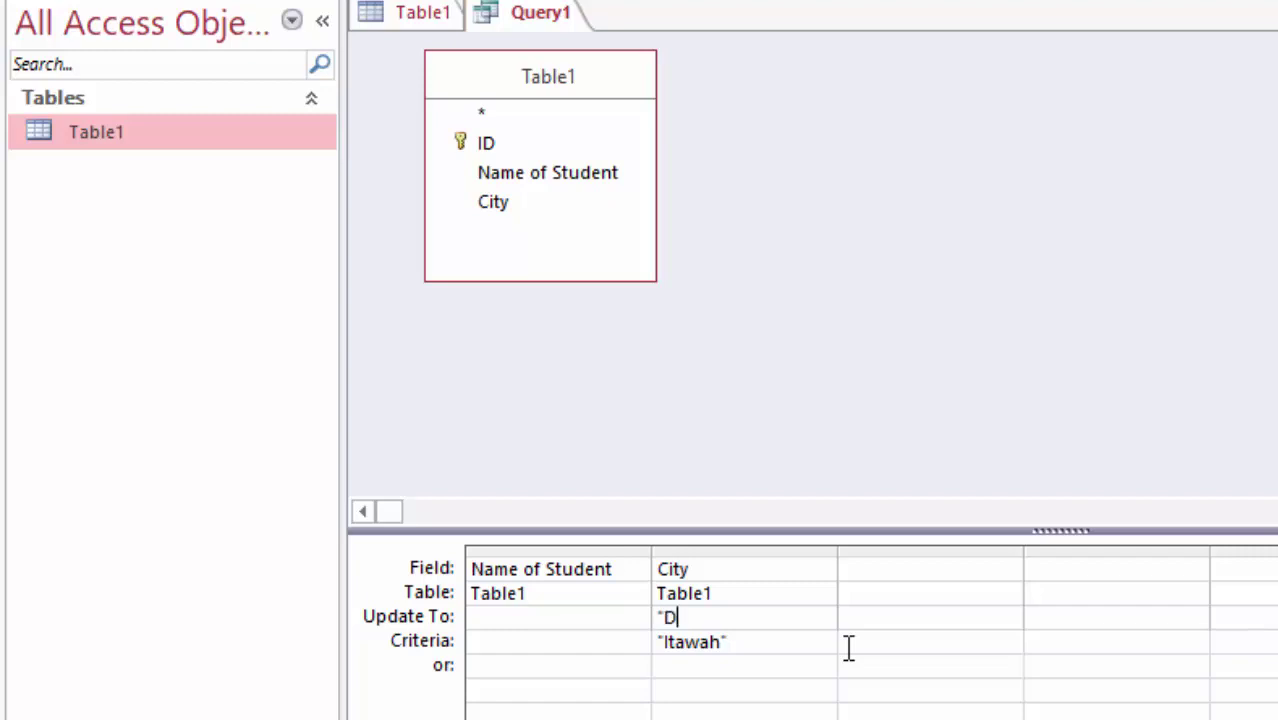
text(eoria)
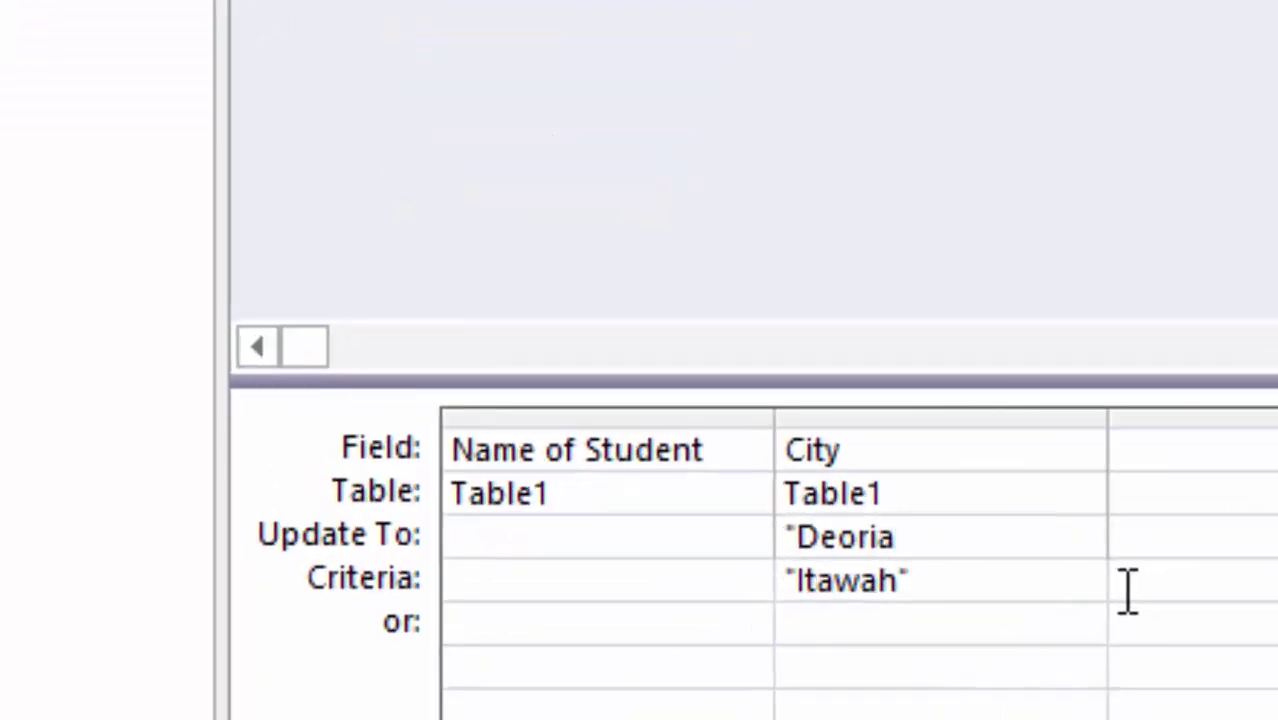
text(")
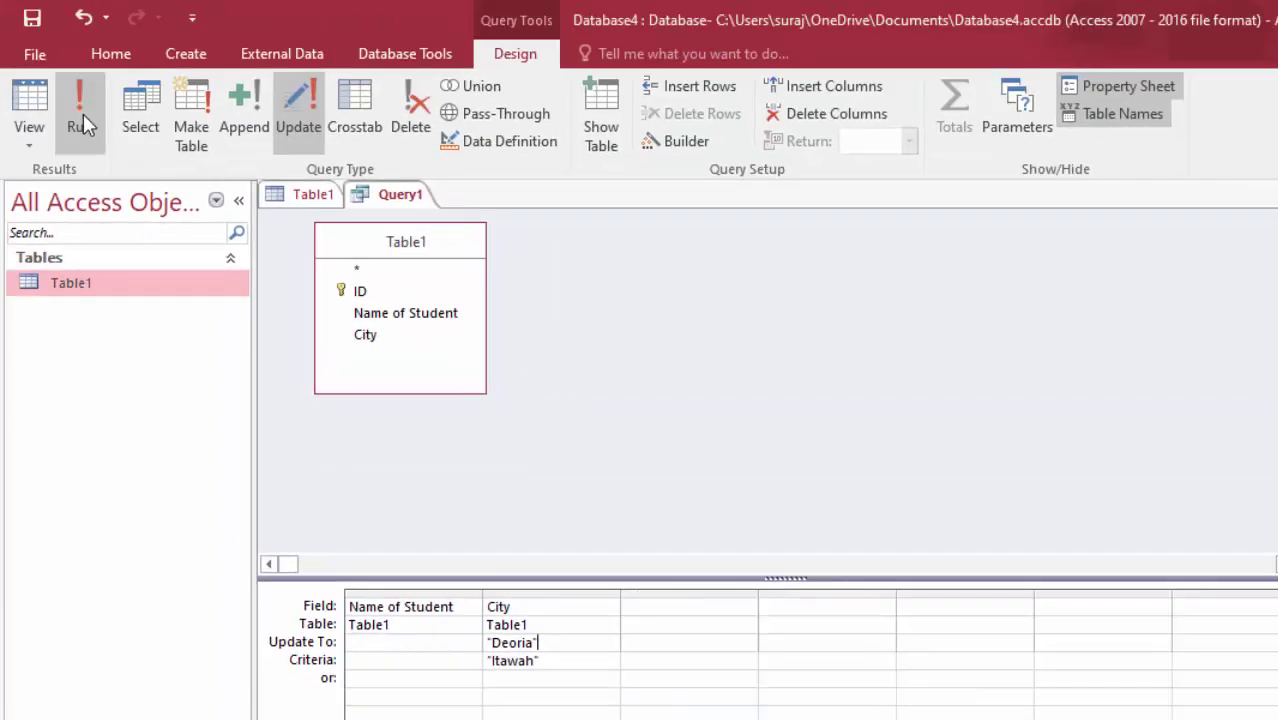
click(80, 112)
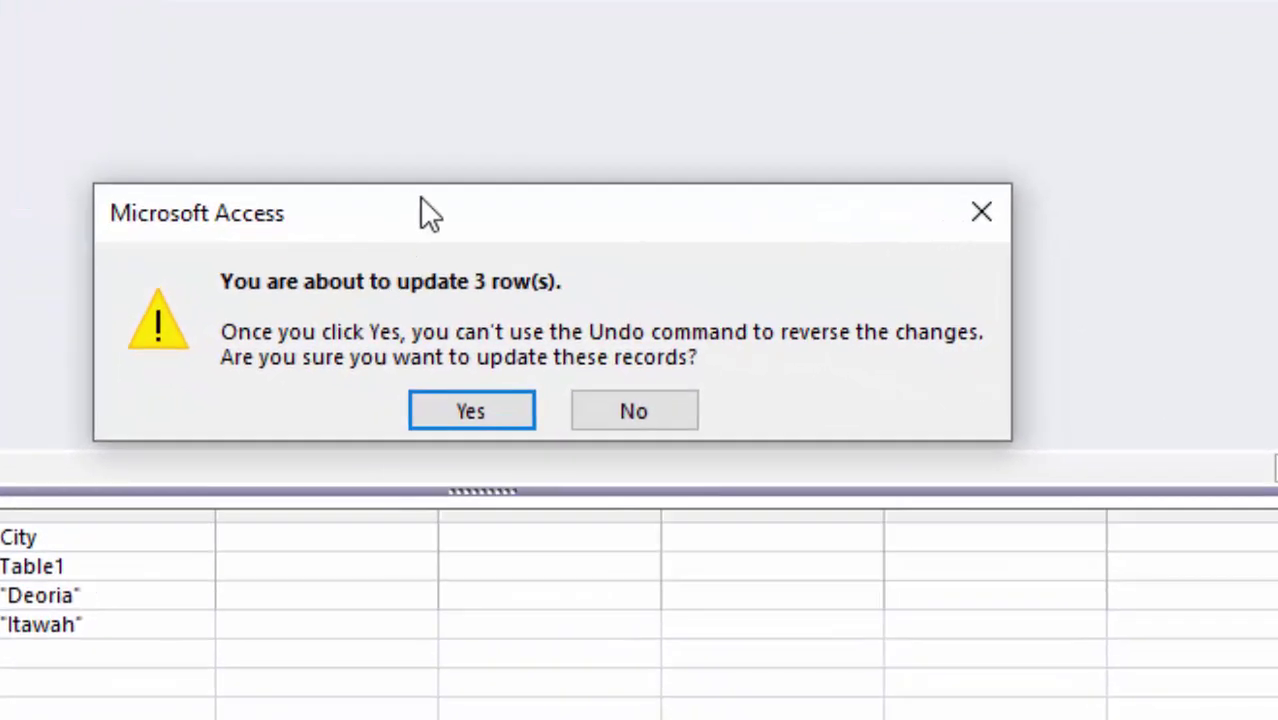
drag(430, 213, 424, 0)
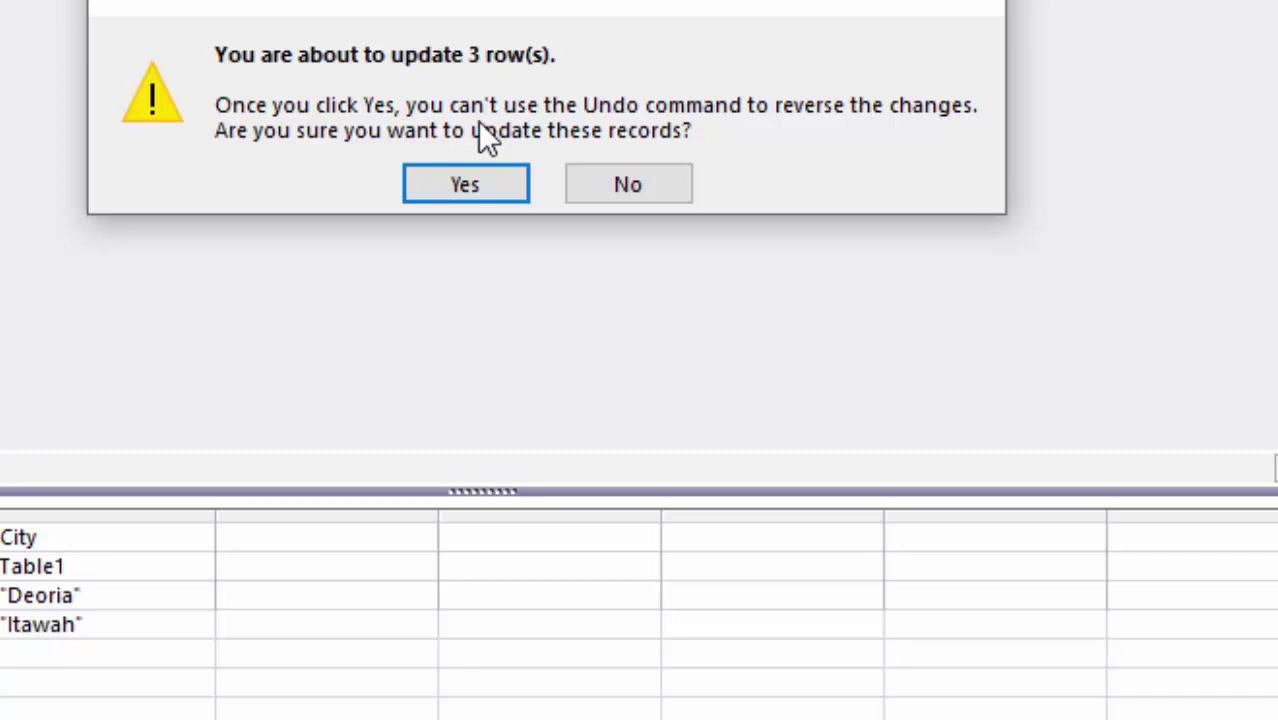
Confirm the 3-row update and check Table1 row 1 now shows Deoria.
click(443, 193)
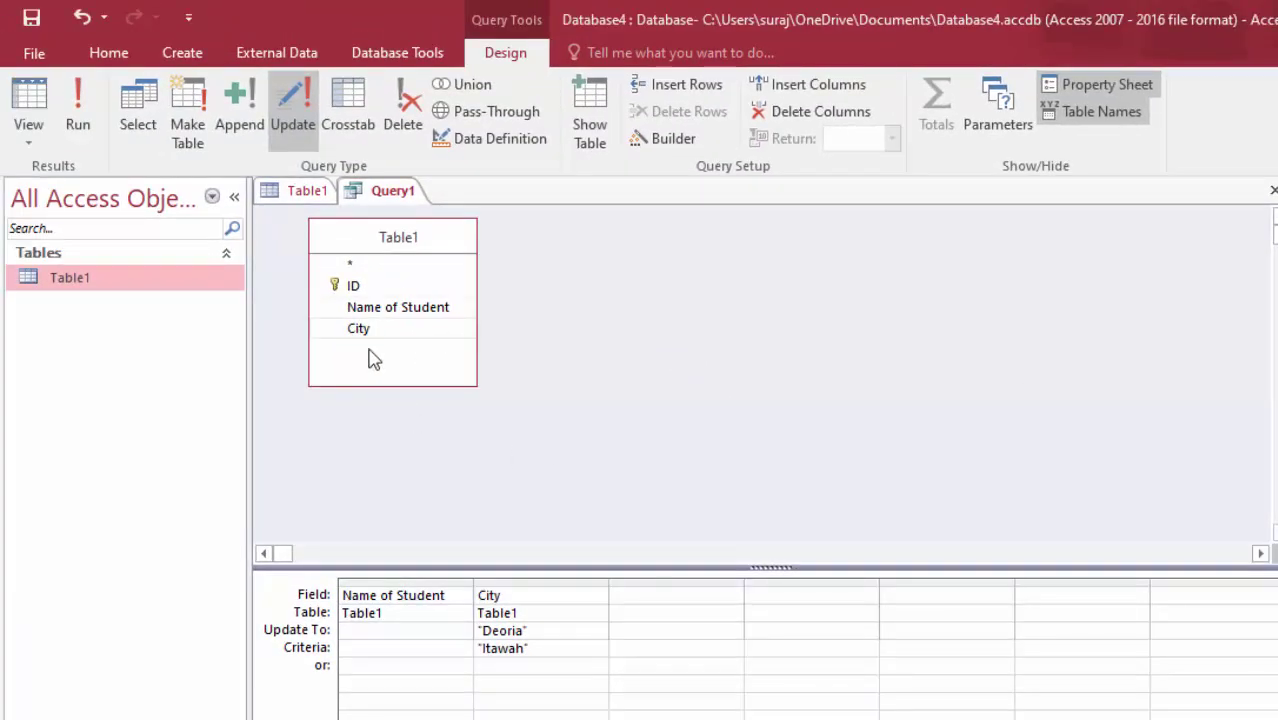
double_click(86, 286)
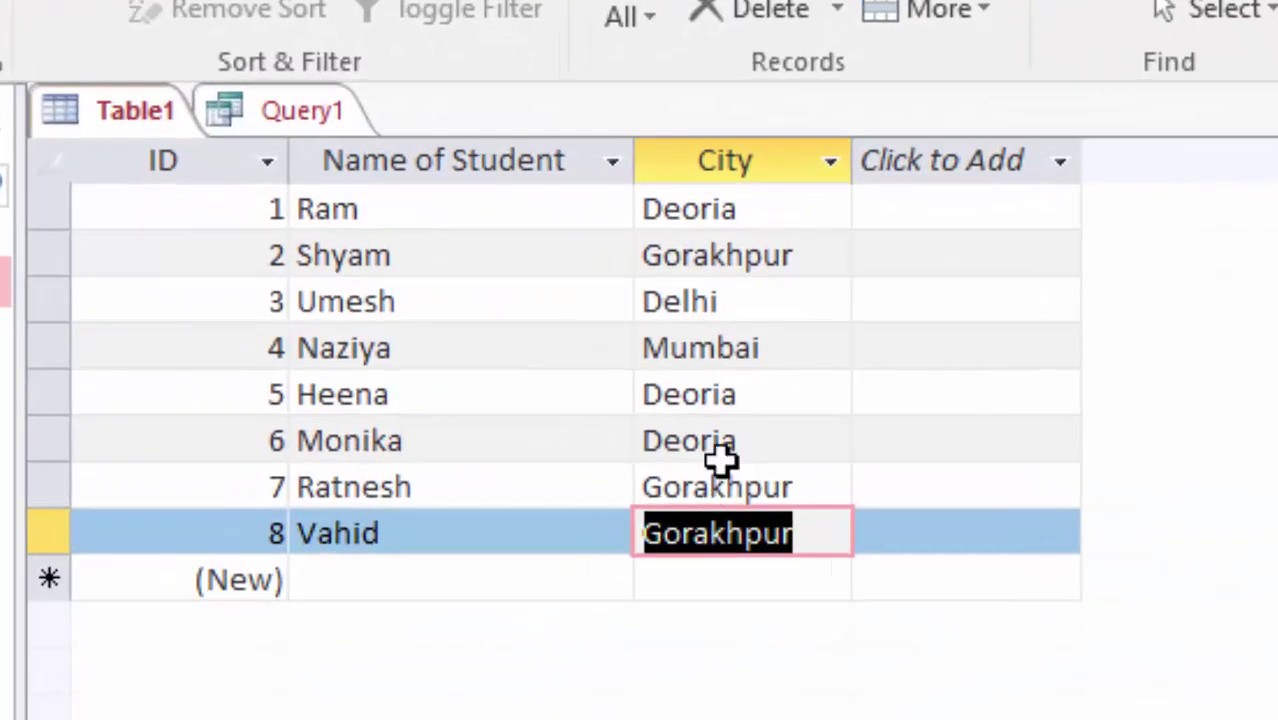
click(757, 207)
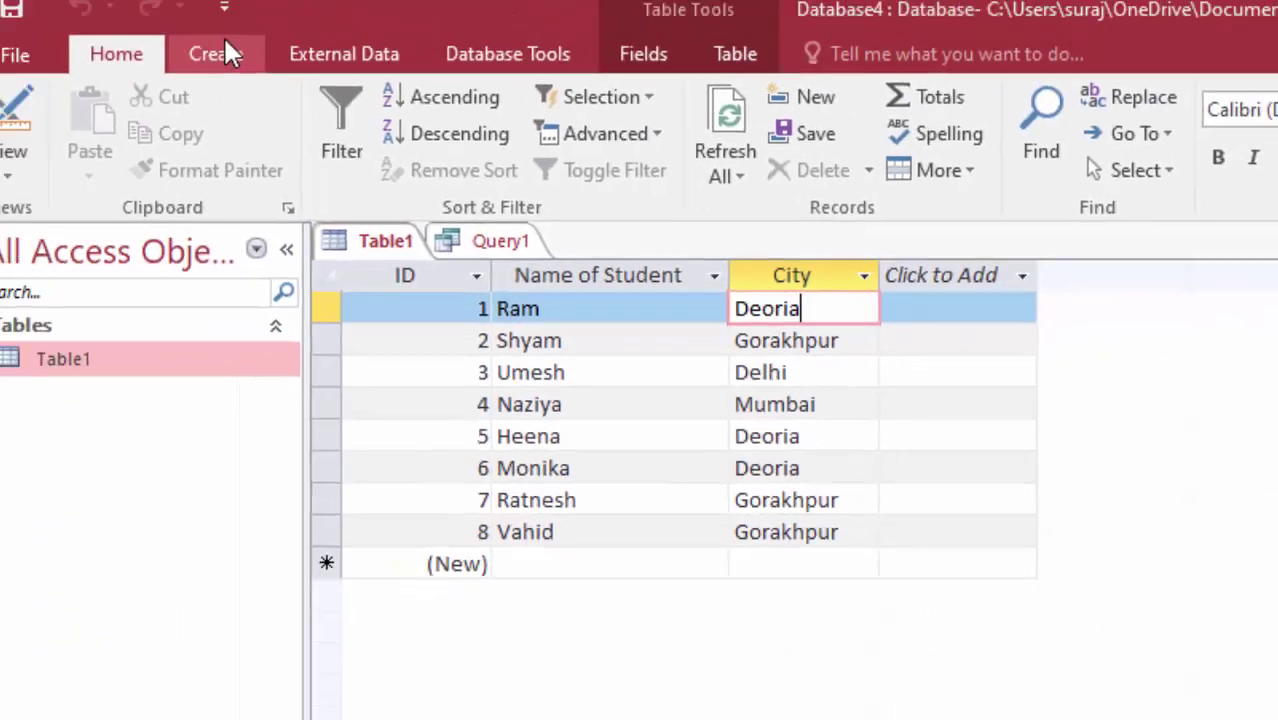
click(226, 50)
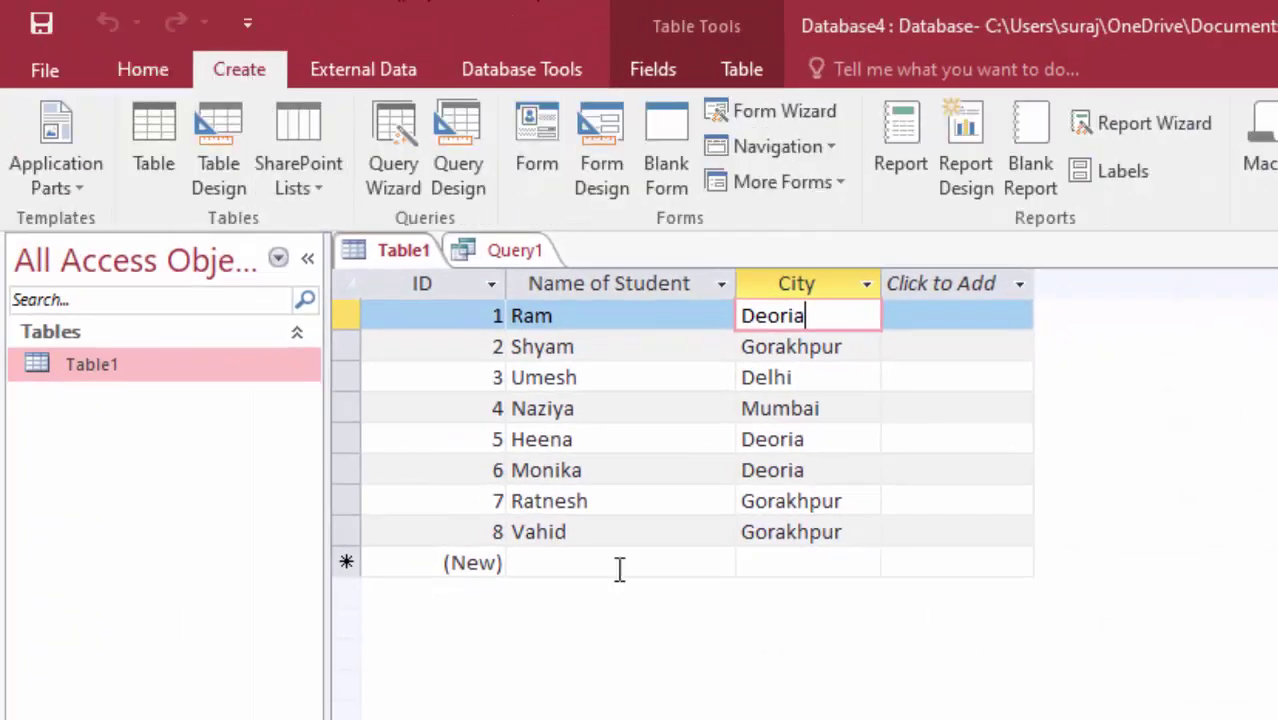
Start Query2 on Table1 with the Name of Student and City fields.
click(468, 122)
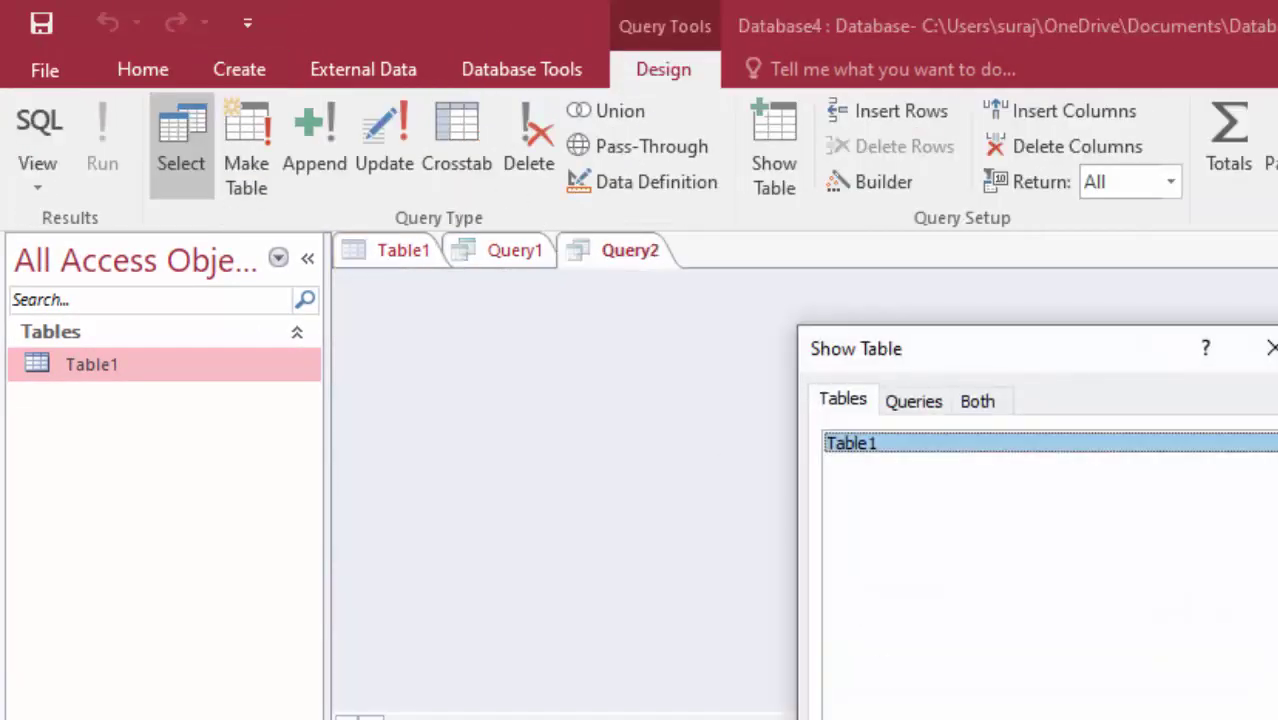
double_click(850, 443)
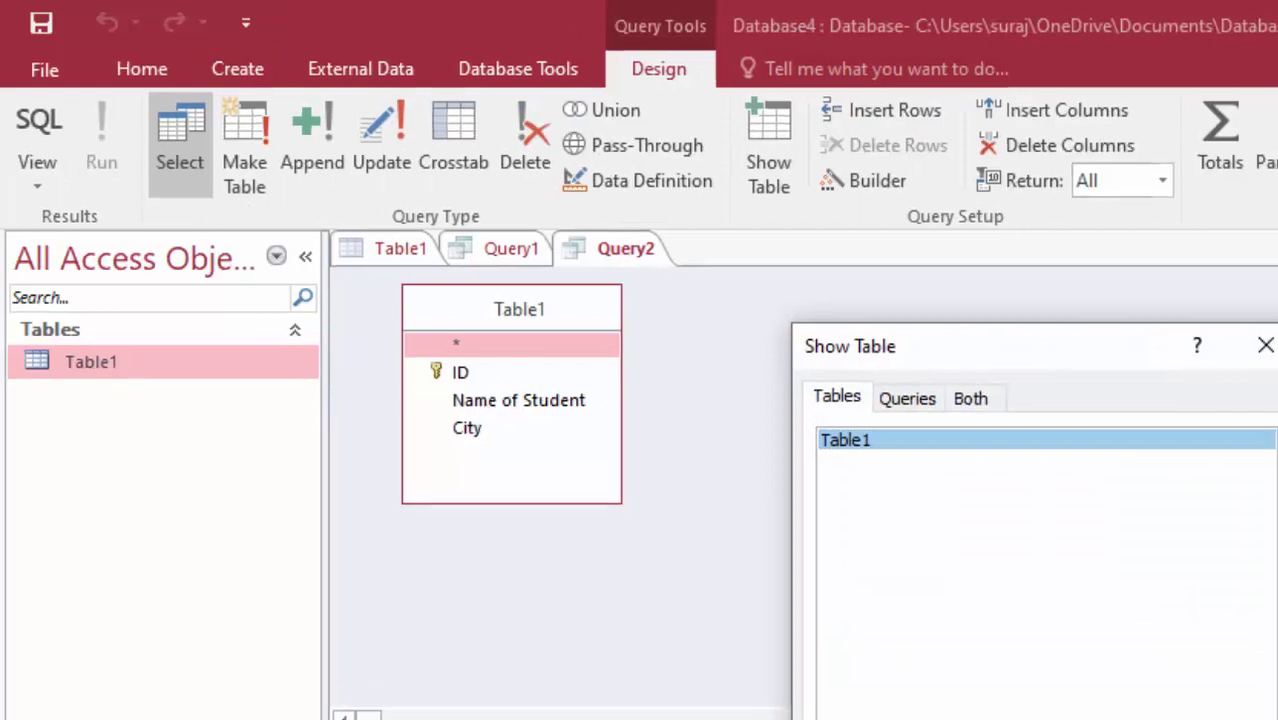
click(1270, 348)
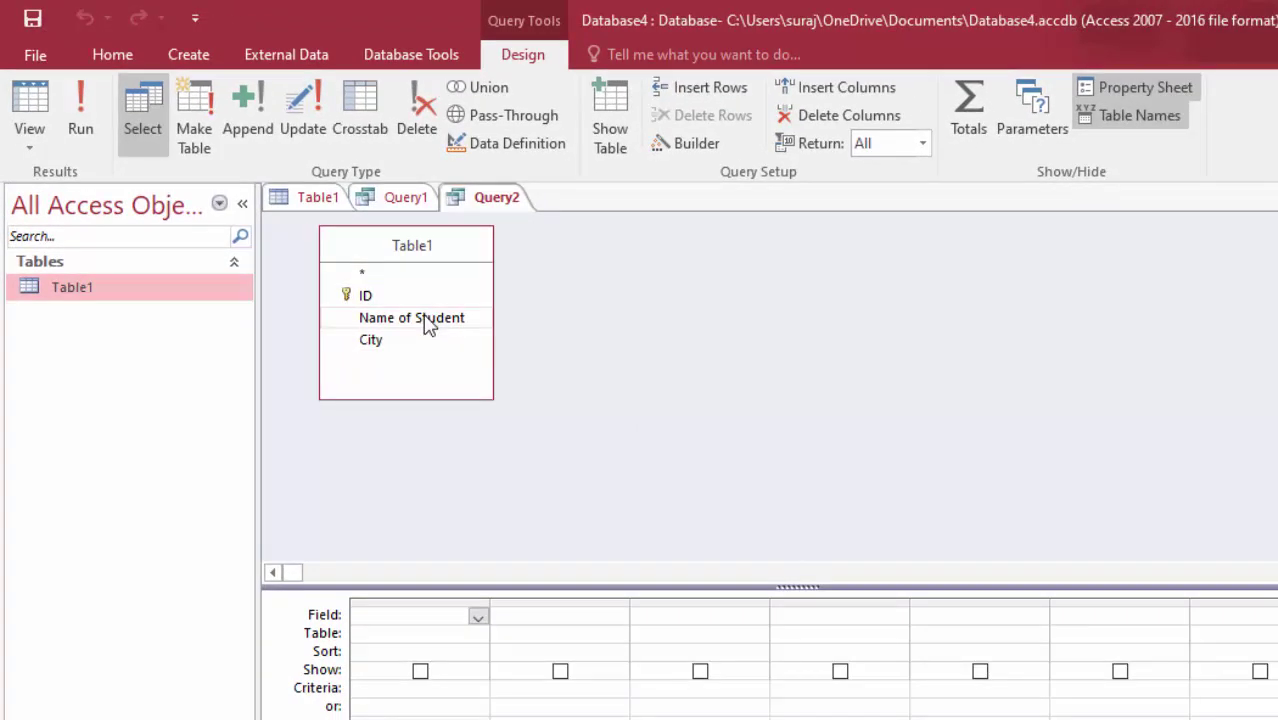
double_click(426, 318)
double_click(378, 340)
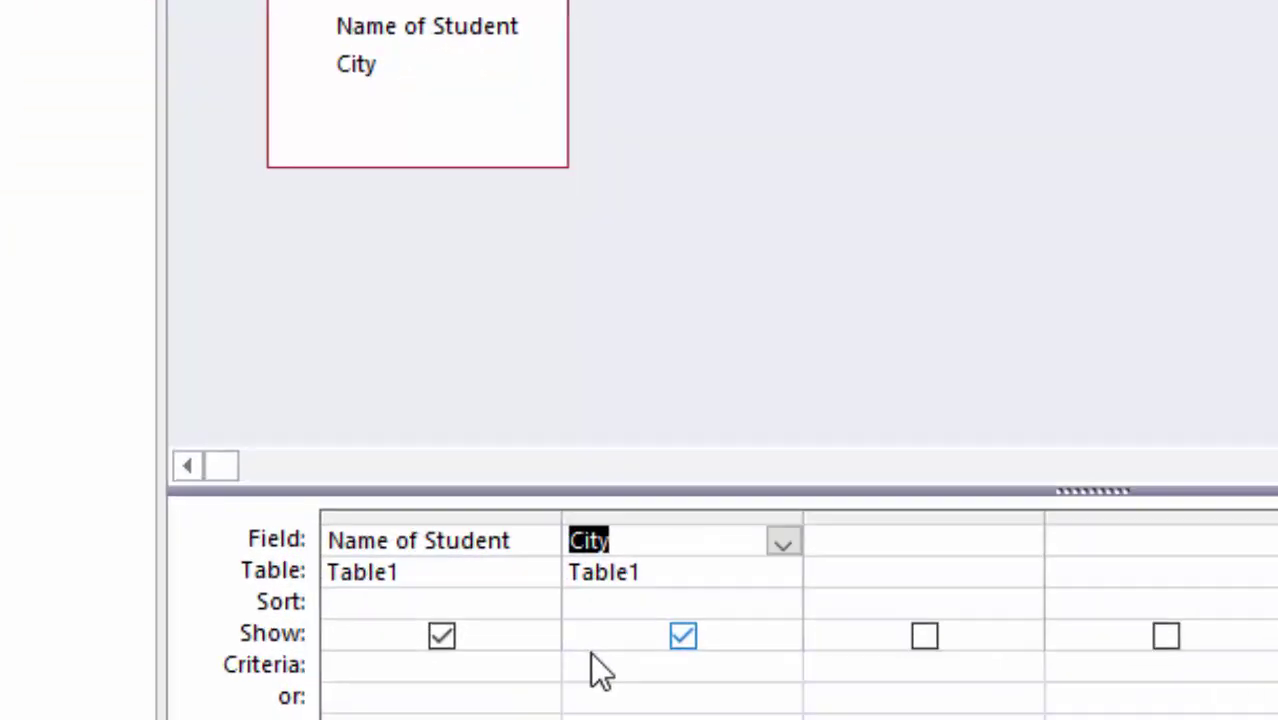
Enter "Delhi" as the City criterion, checking Table1's records along the way.
click(512, 686)
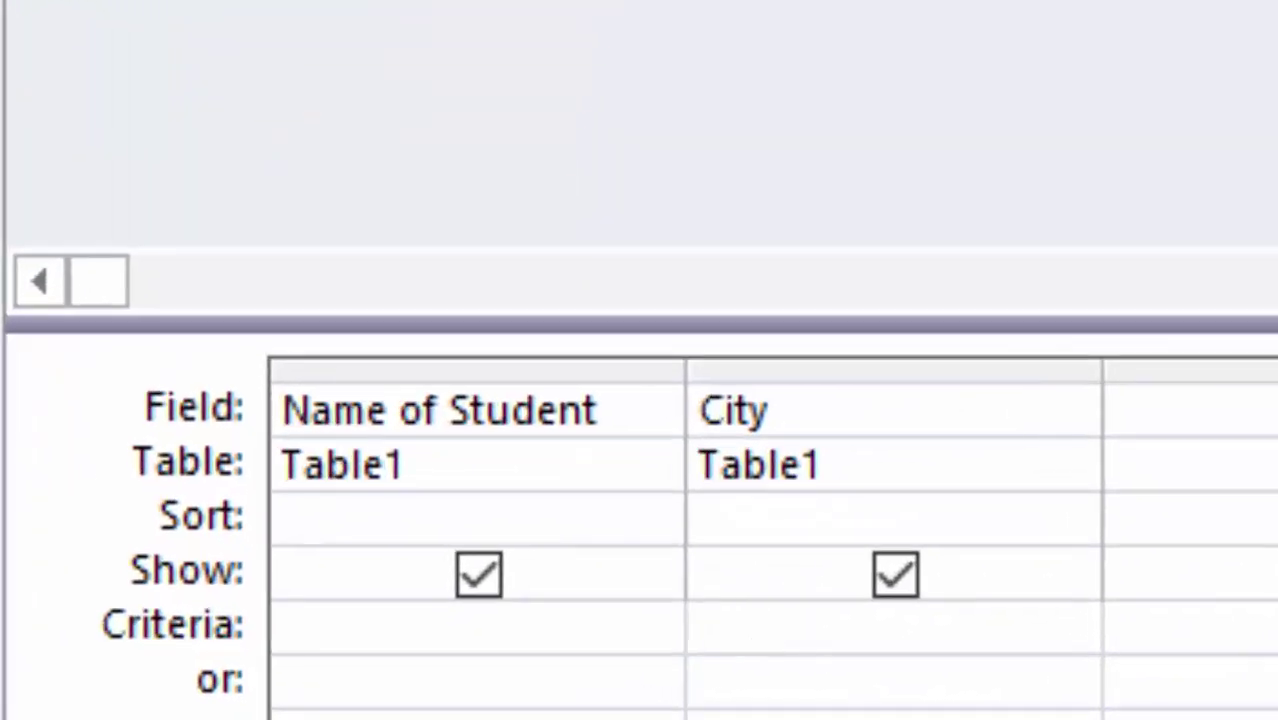
text(")
click(128, 55)
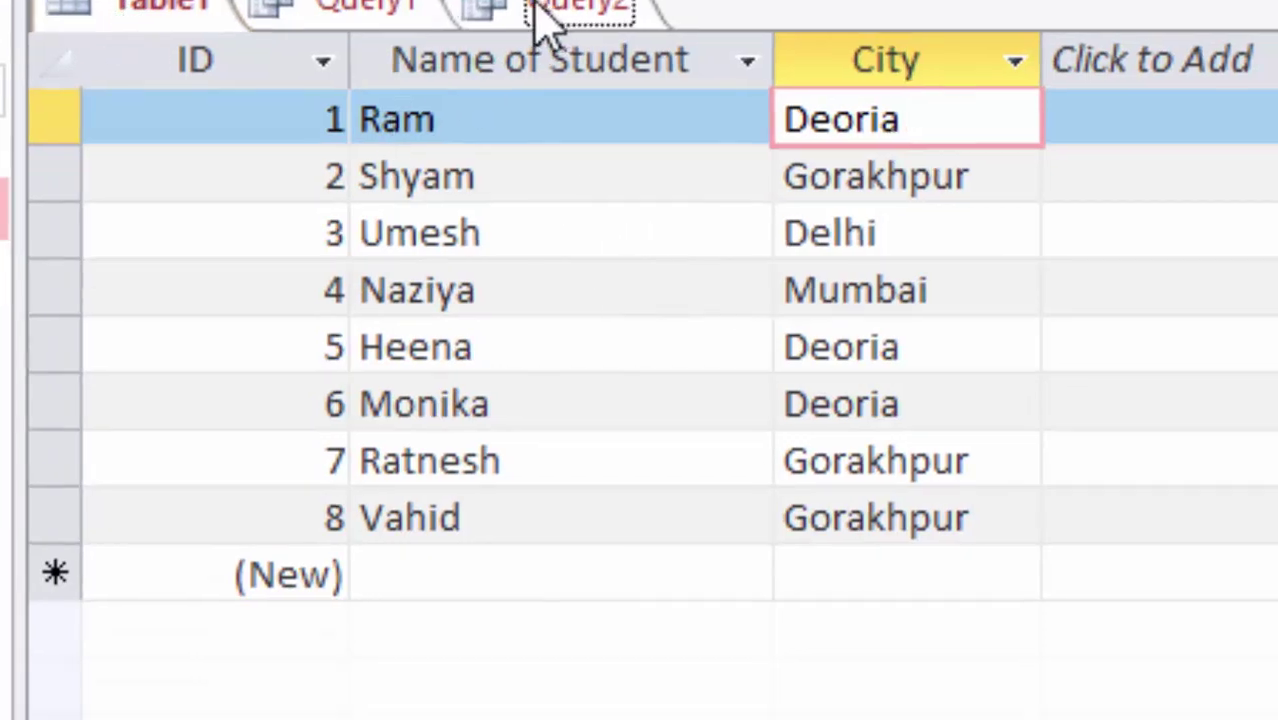
click(548, 55)
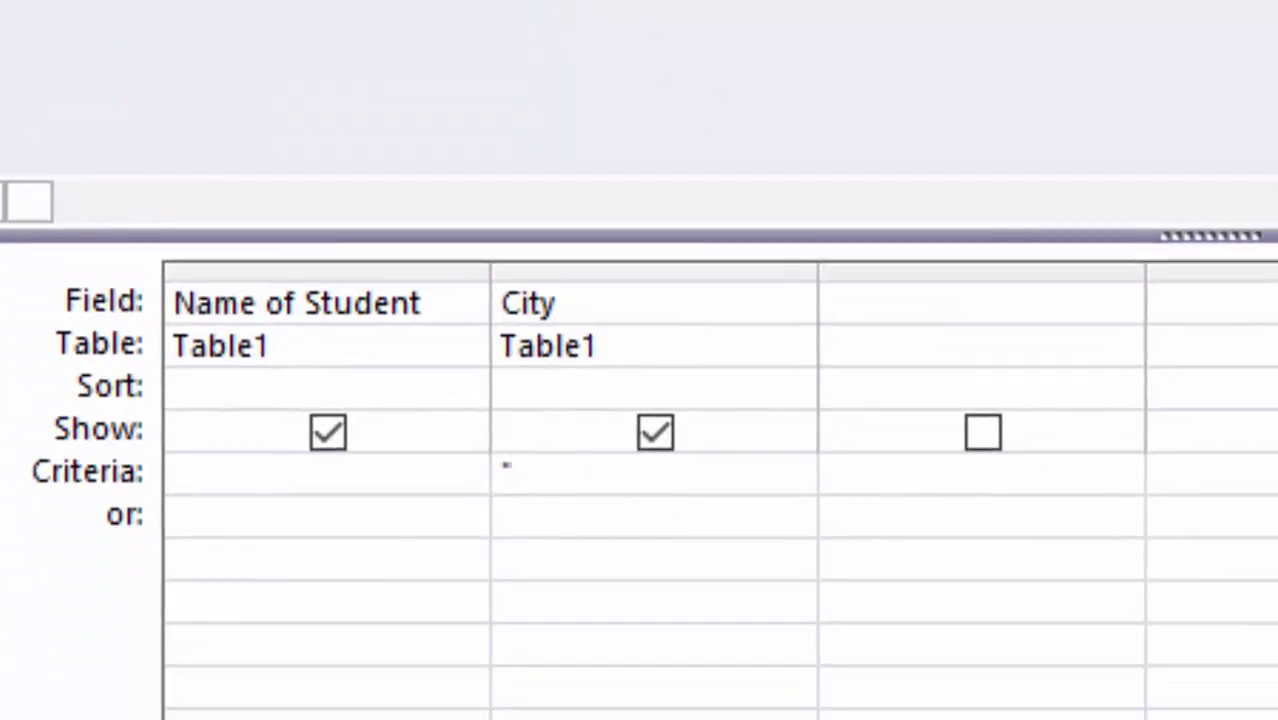
text(Delhi)
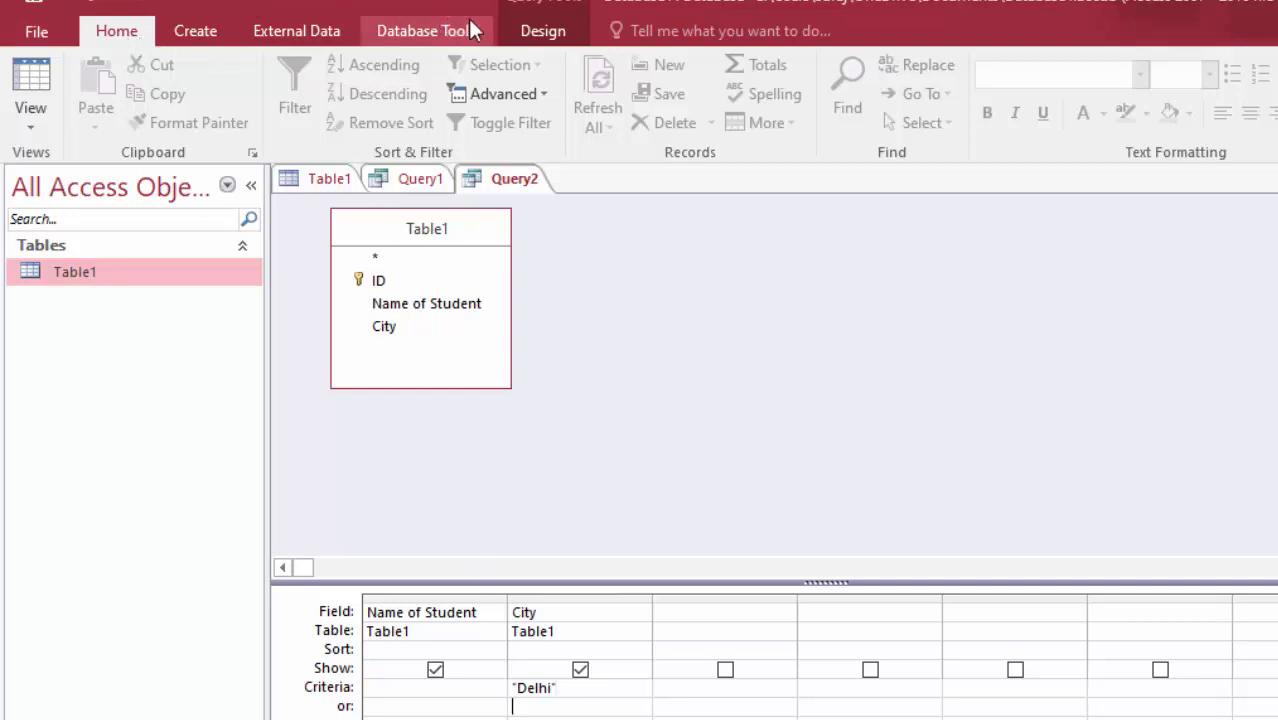
Make Query2 an update query setting City to "Dehradoon", run it and confirm one row.
click(535, 30)
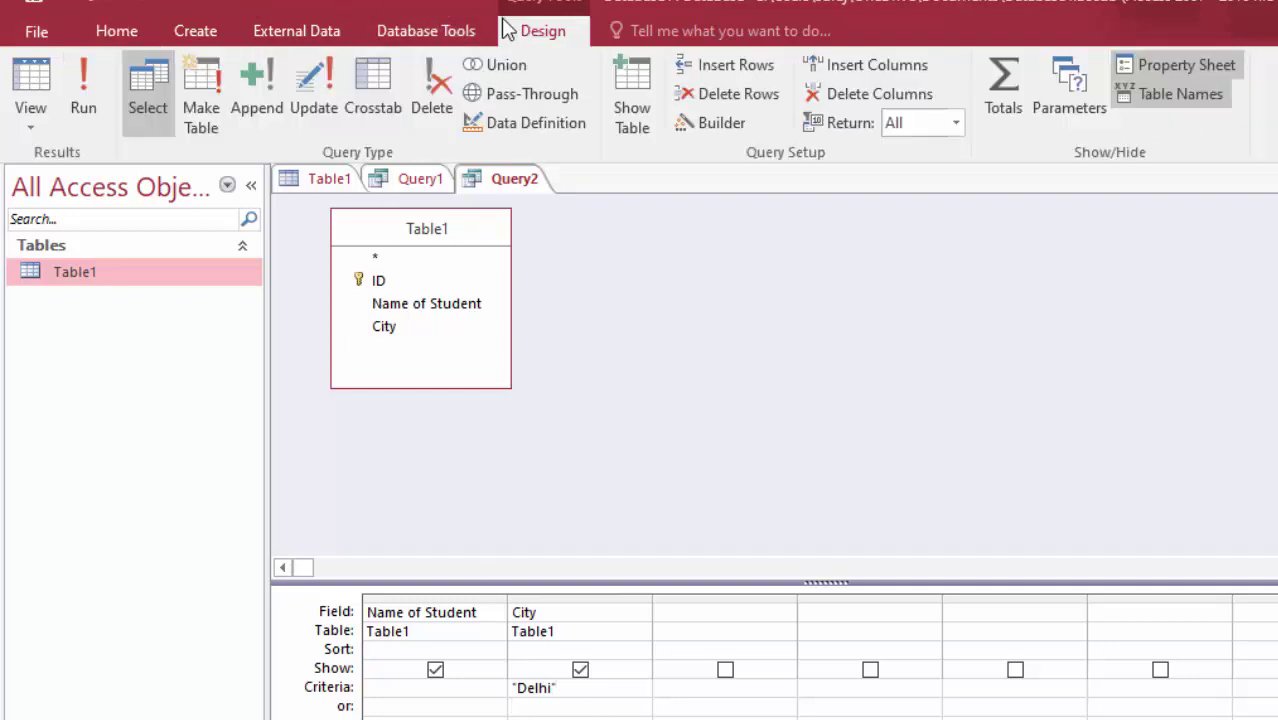
click(326, 79)
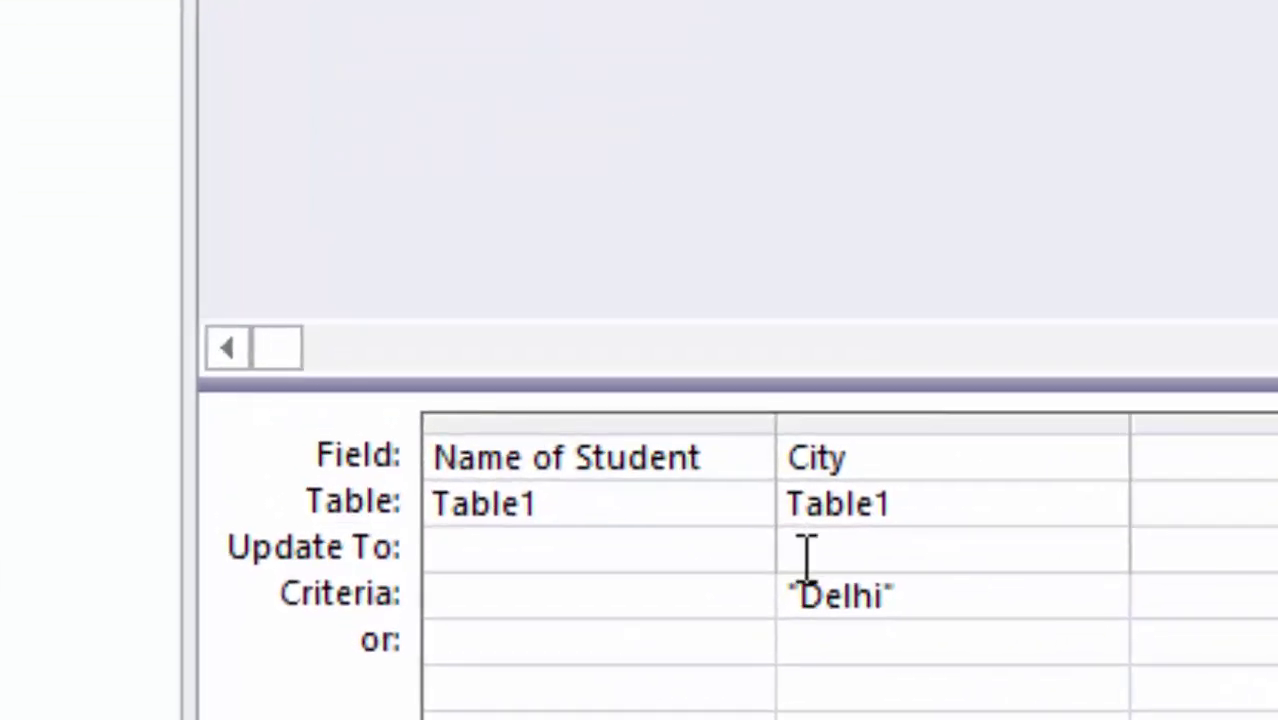
click(535, 648)
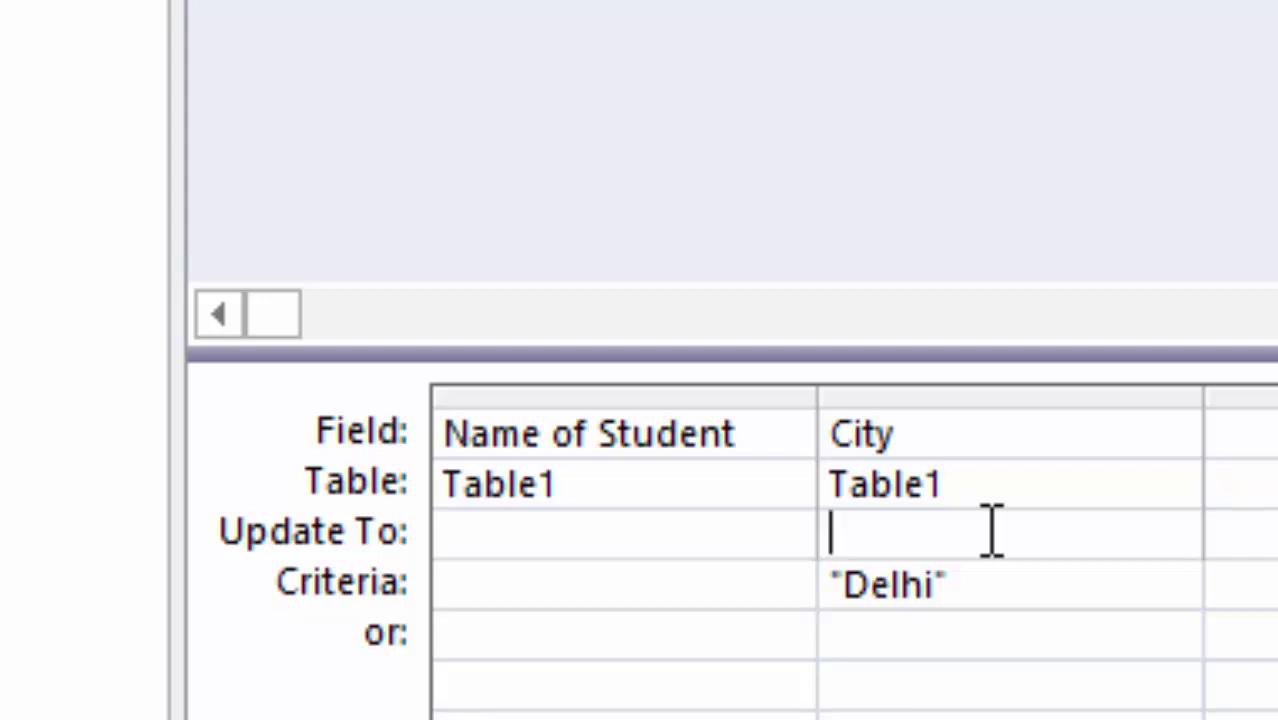
text("Dehr)
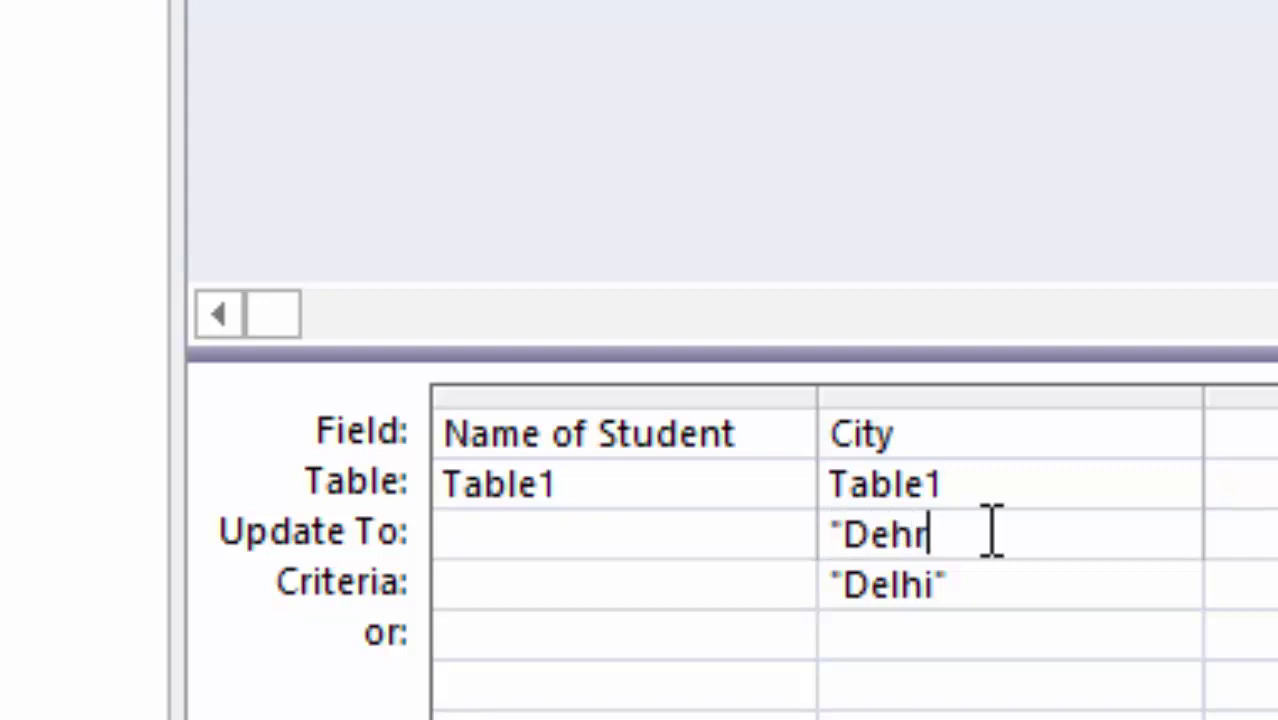
text(adoo)
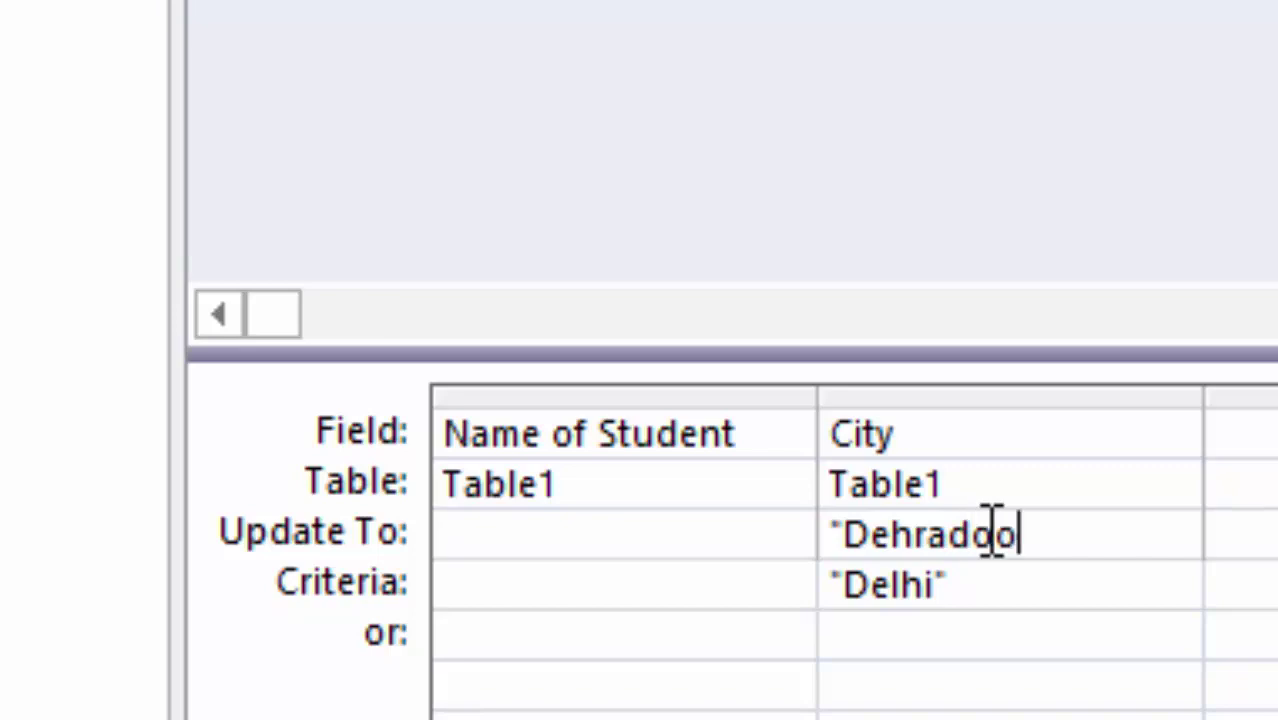
text(n")
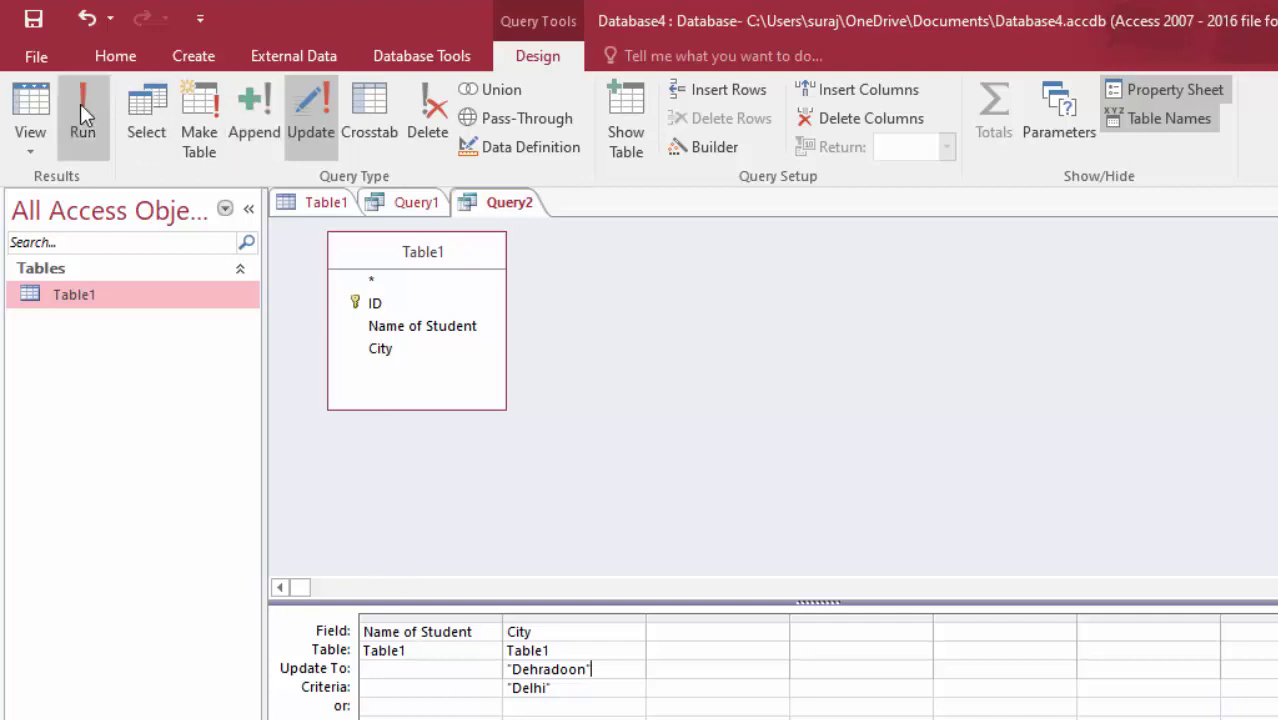
click(82, 110)
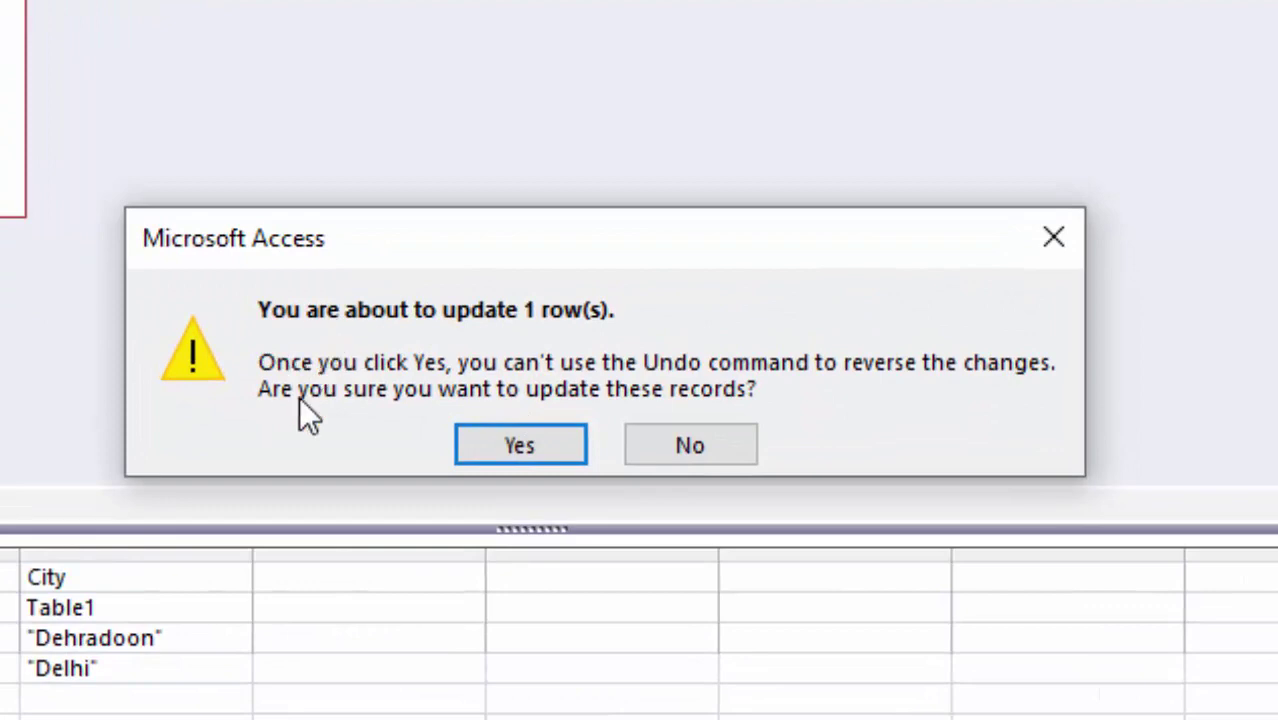
click(509, 439)
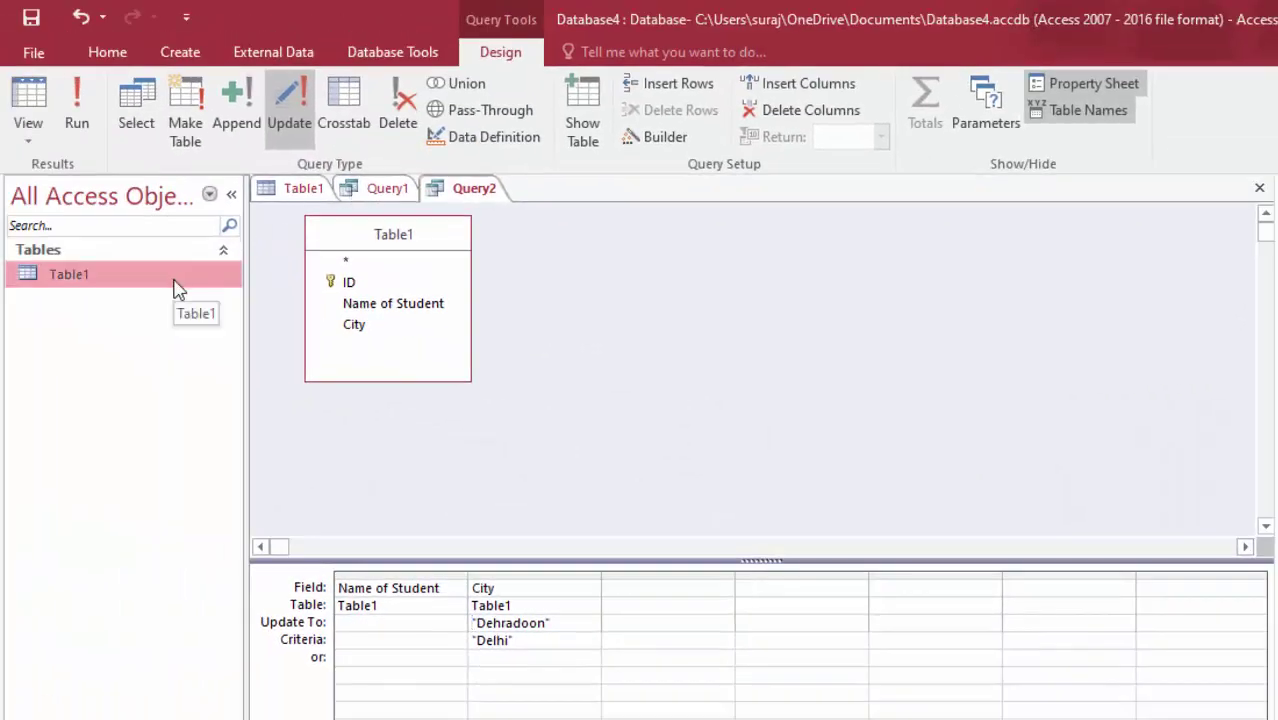
Open Table1 to see Umesh's city as Dehradoon and locate Ram for renaming.
click(176, 288)
double_click(176, 288)
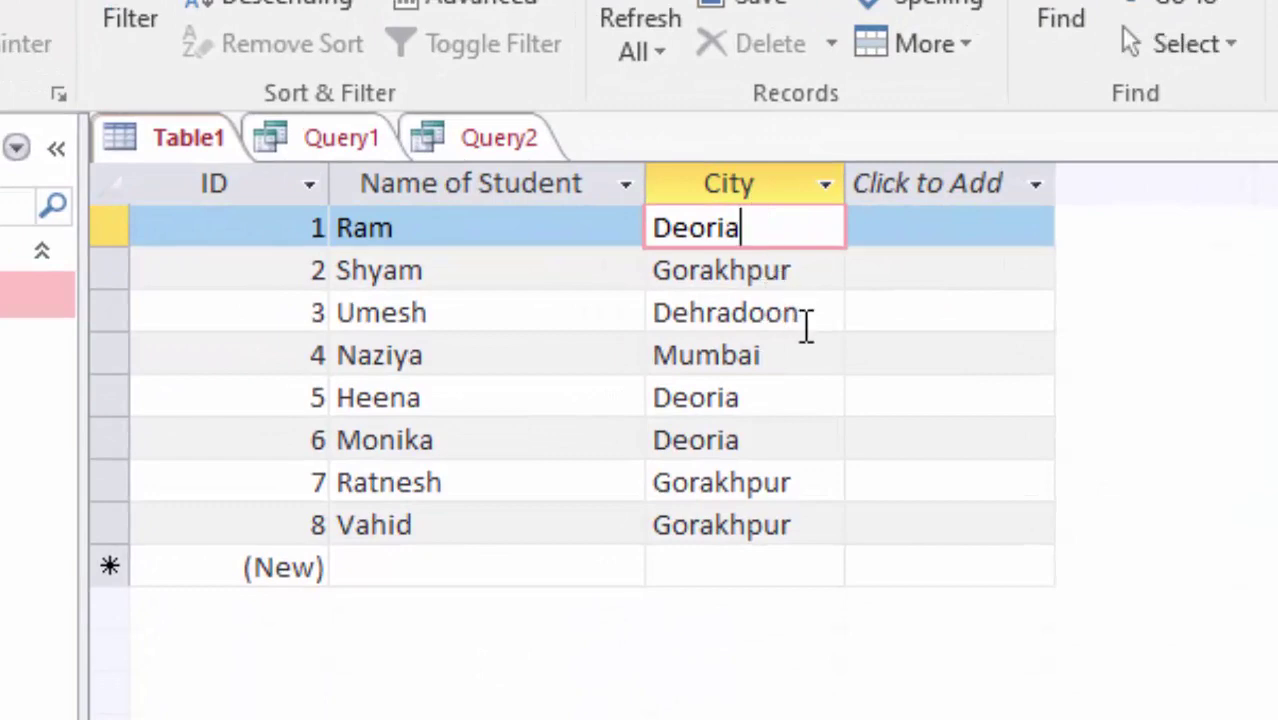
drag(808, 322, 764, 325)
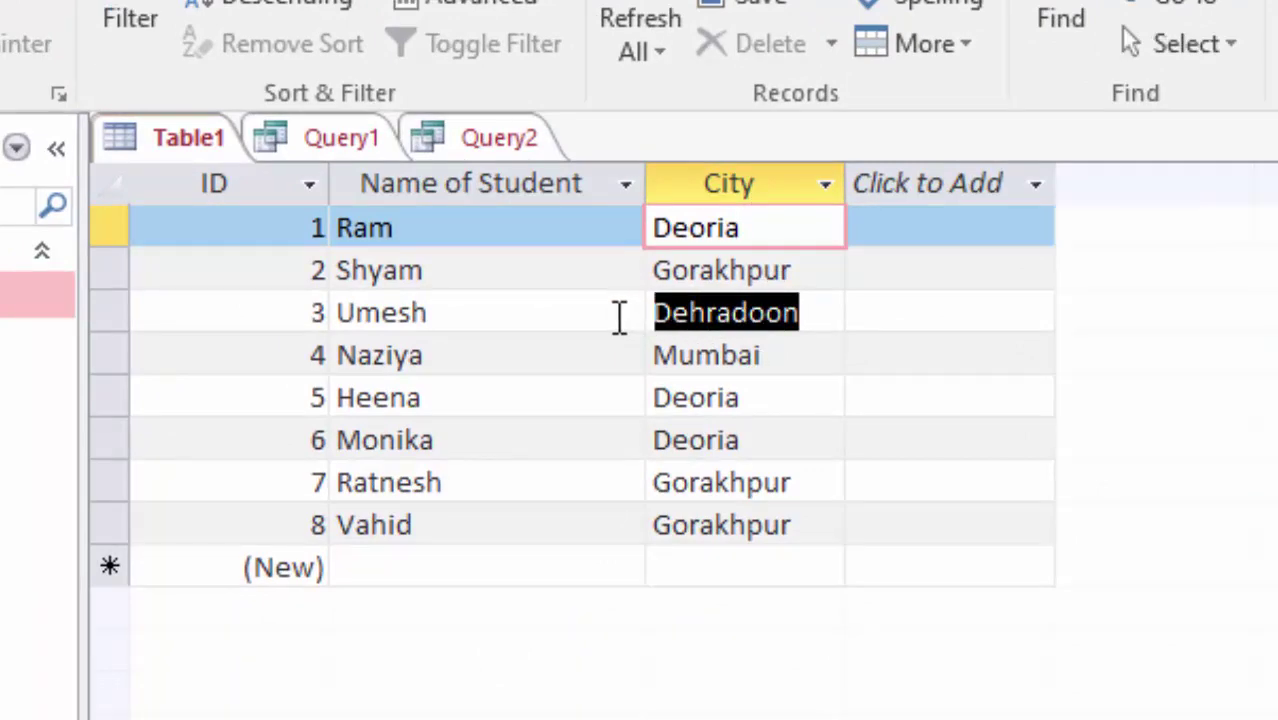
drag(630, 318, 619, 316)
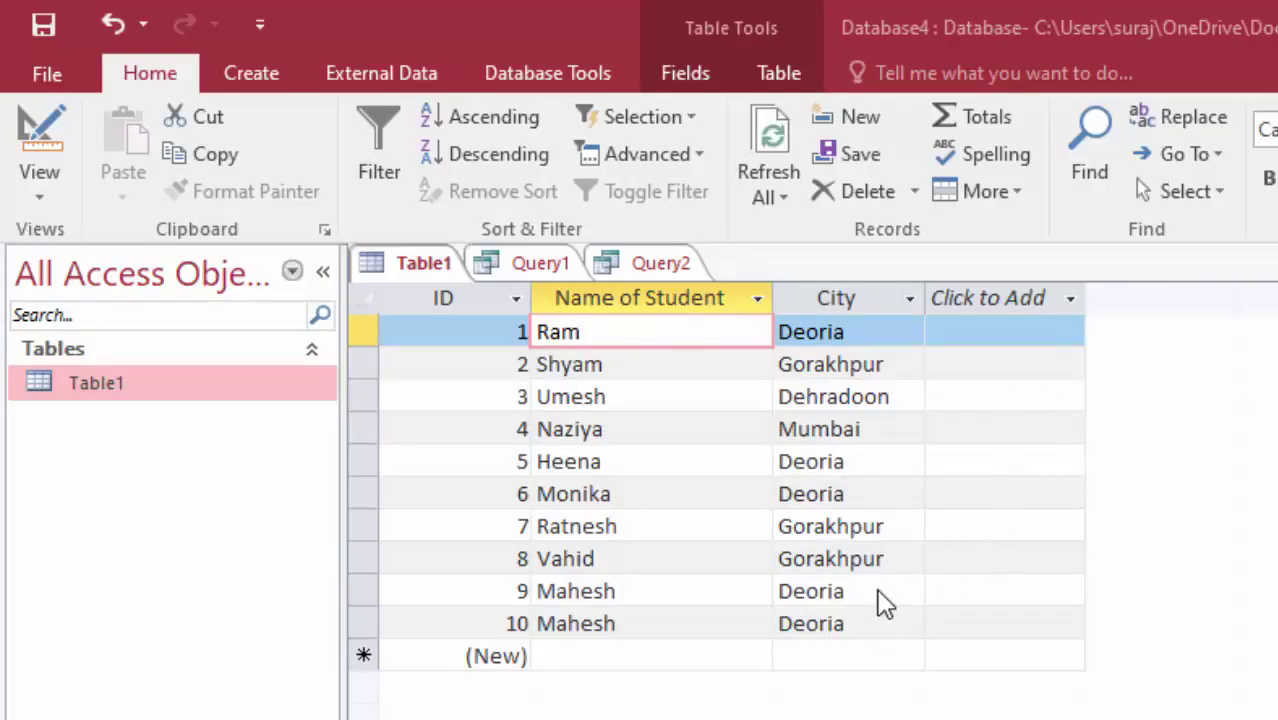
click(881, 591)
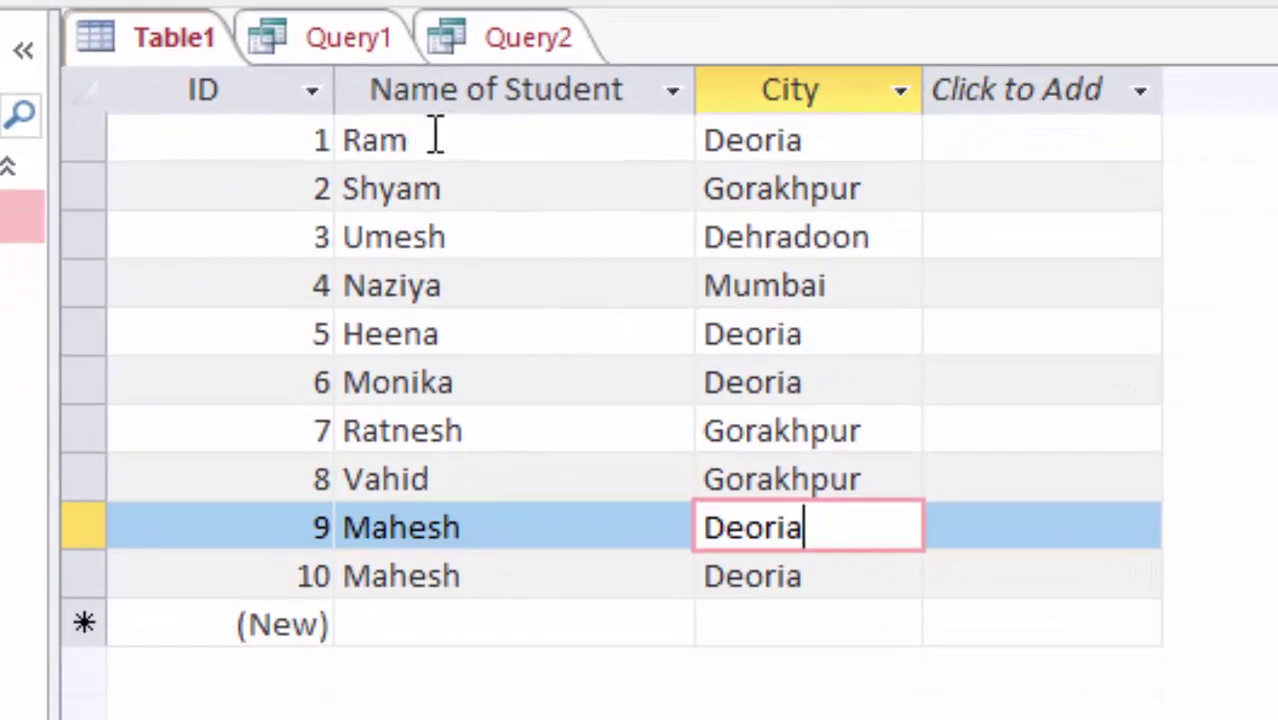
click(606, 326)
drag(445, 133, 334, 136)
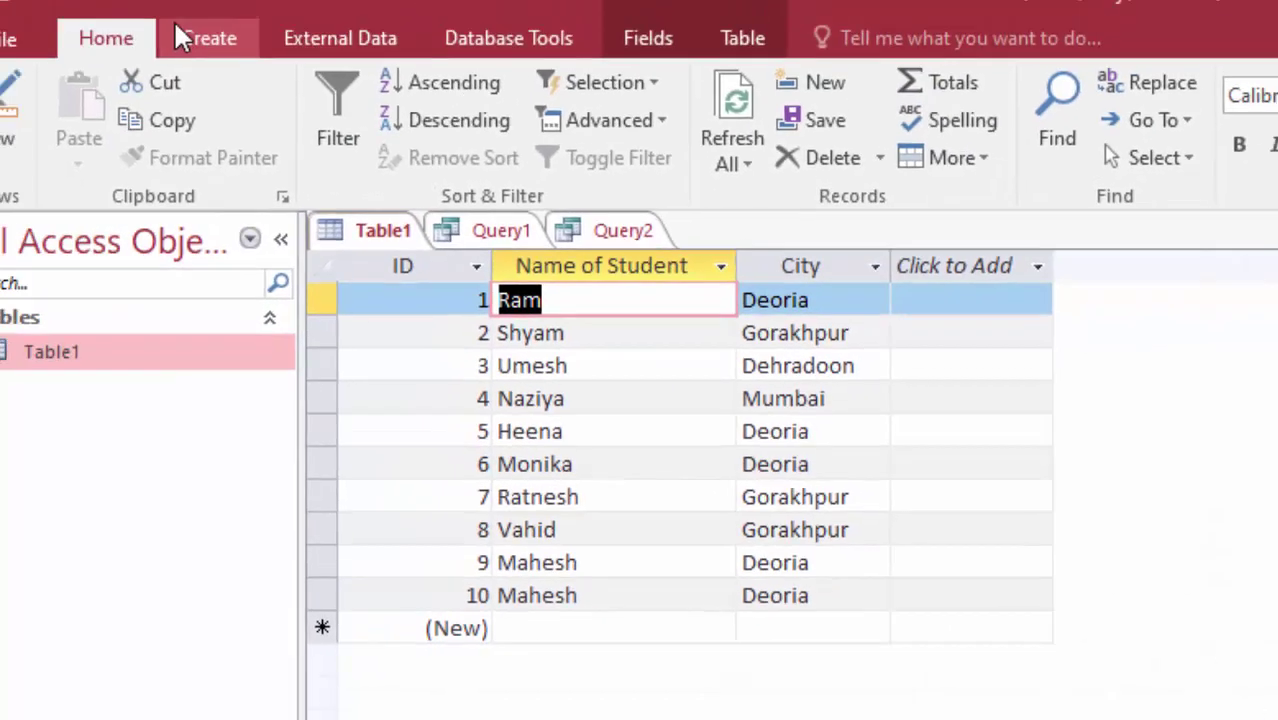
Start Query3 on Table1 with the Name of Student and City fields.
click(220, 70)
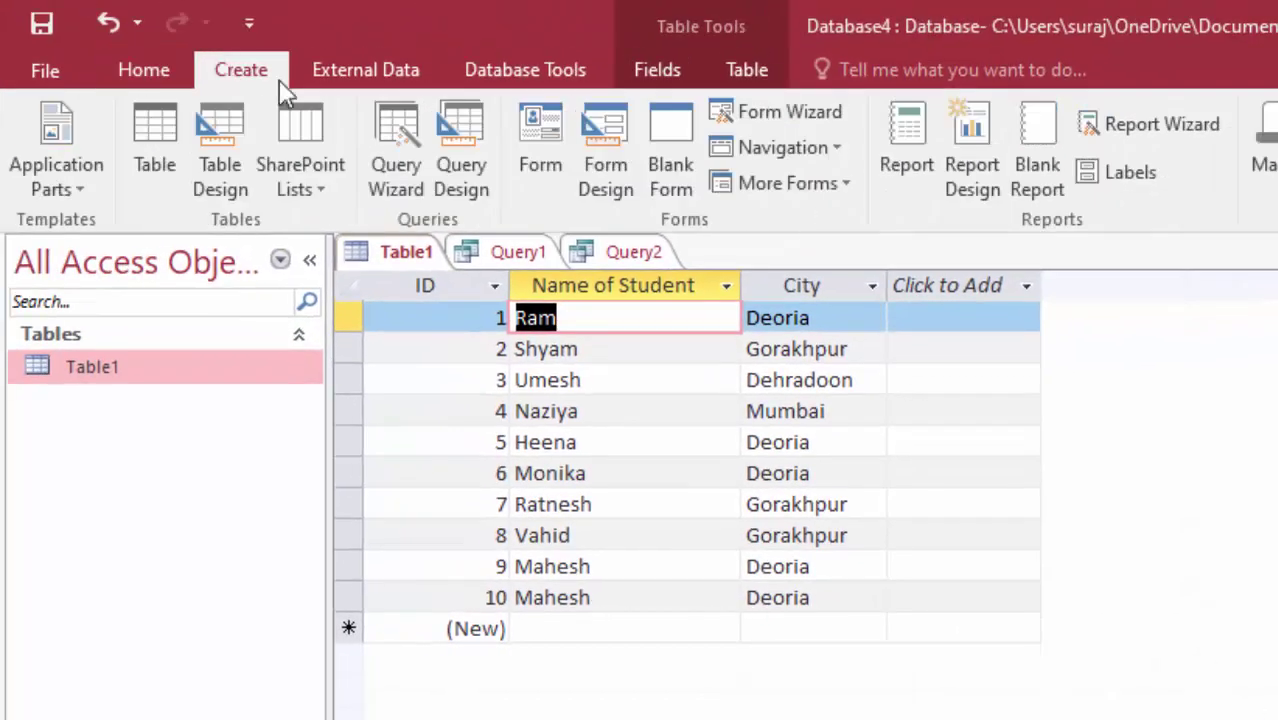
click(458, 145)
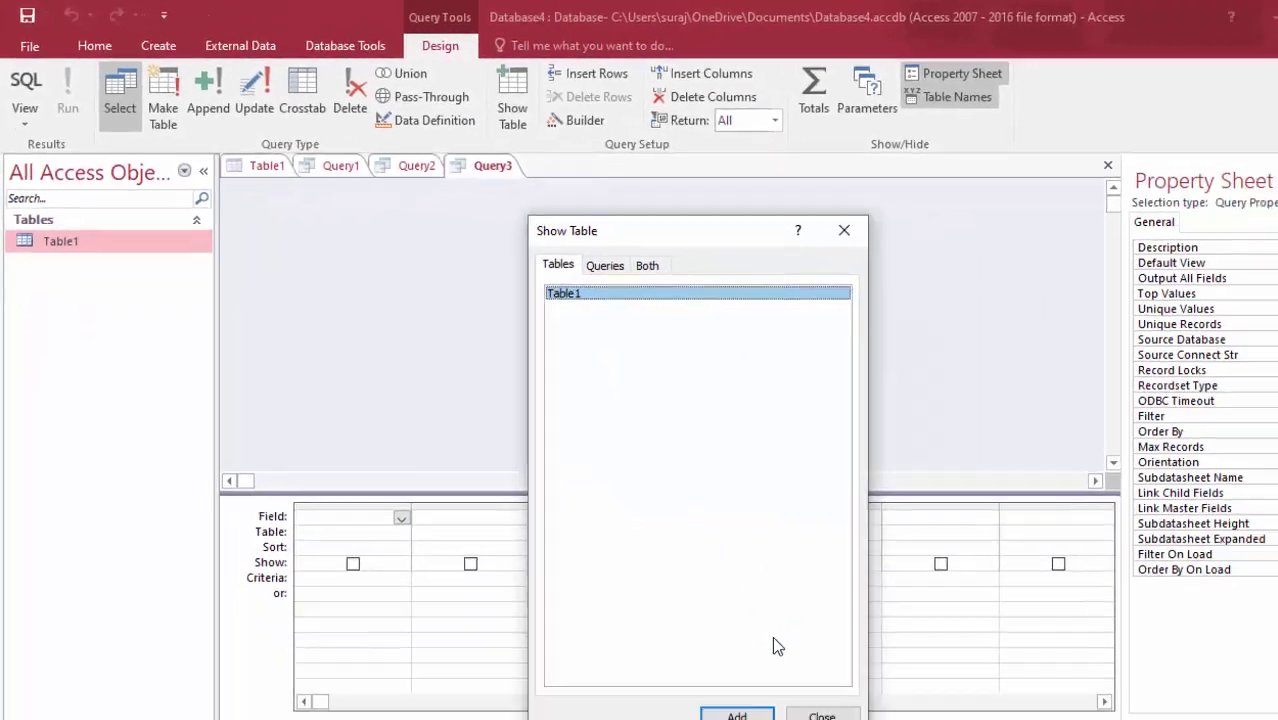
click(723, 704)
click(807, 704)
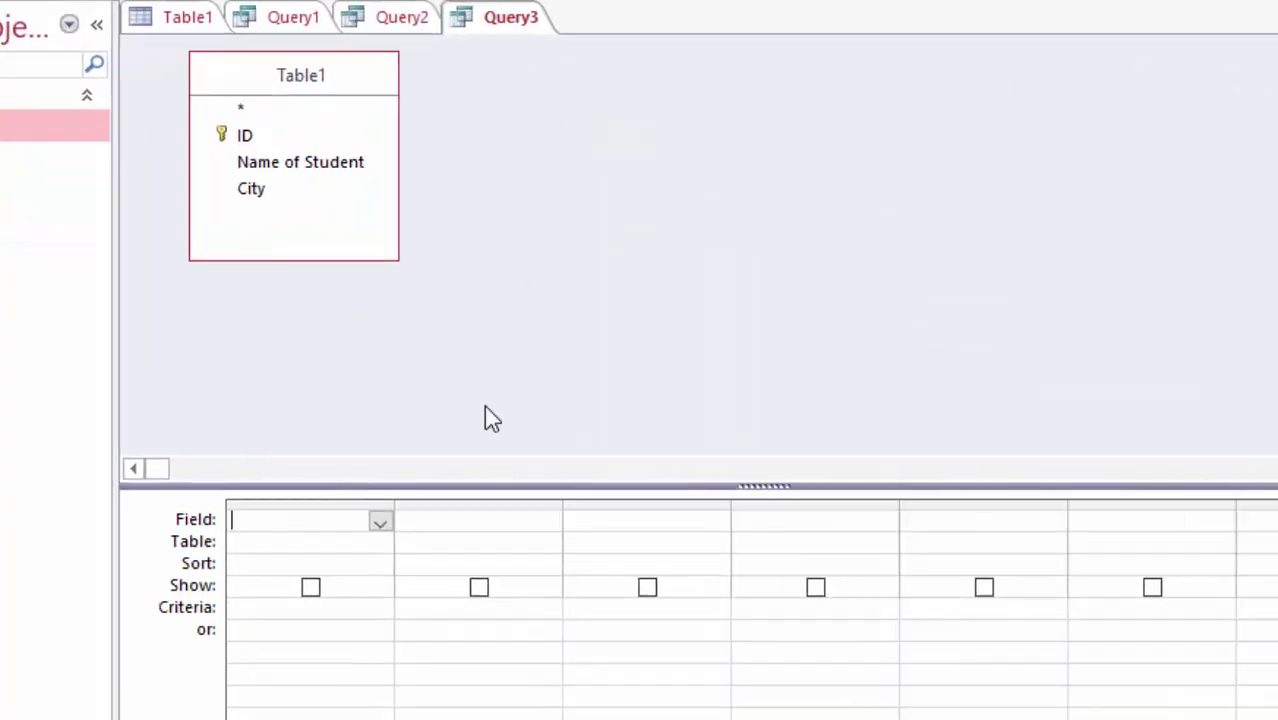
double_click(314, 149)
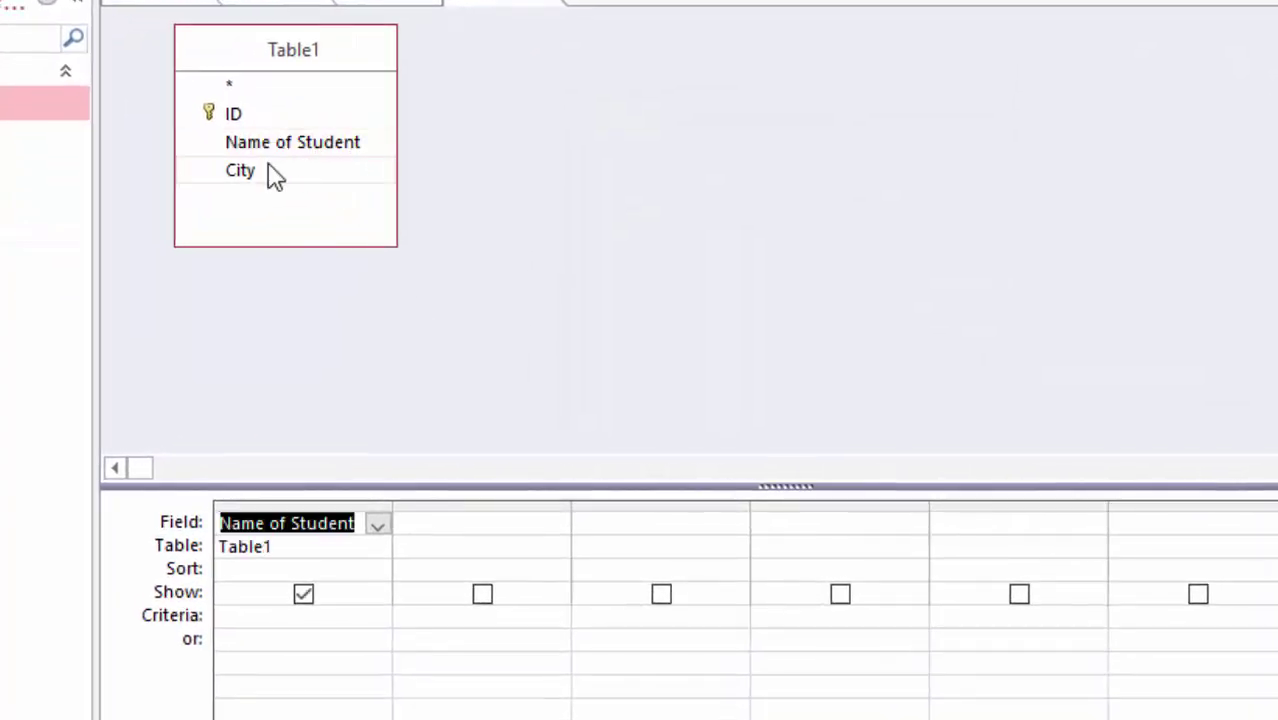
click(268, 165)
double_click(270, 170)
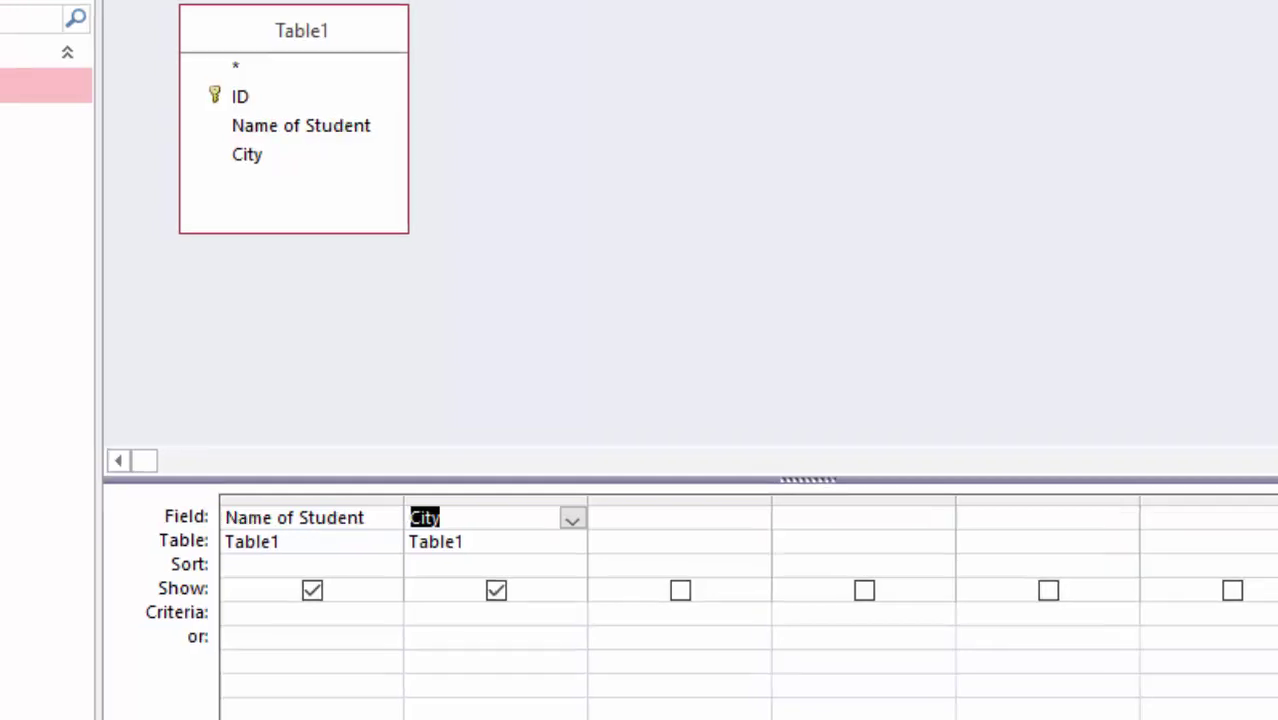
Filter Name of Student to "Ram" and make it an update query to "Suraj".
click(391, 567)
text(")
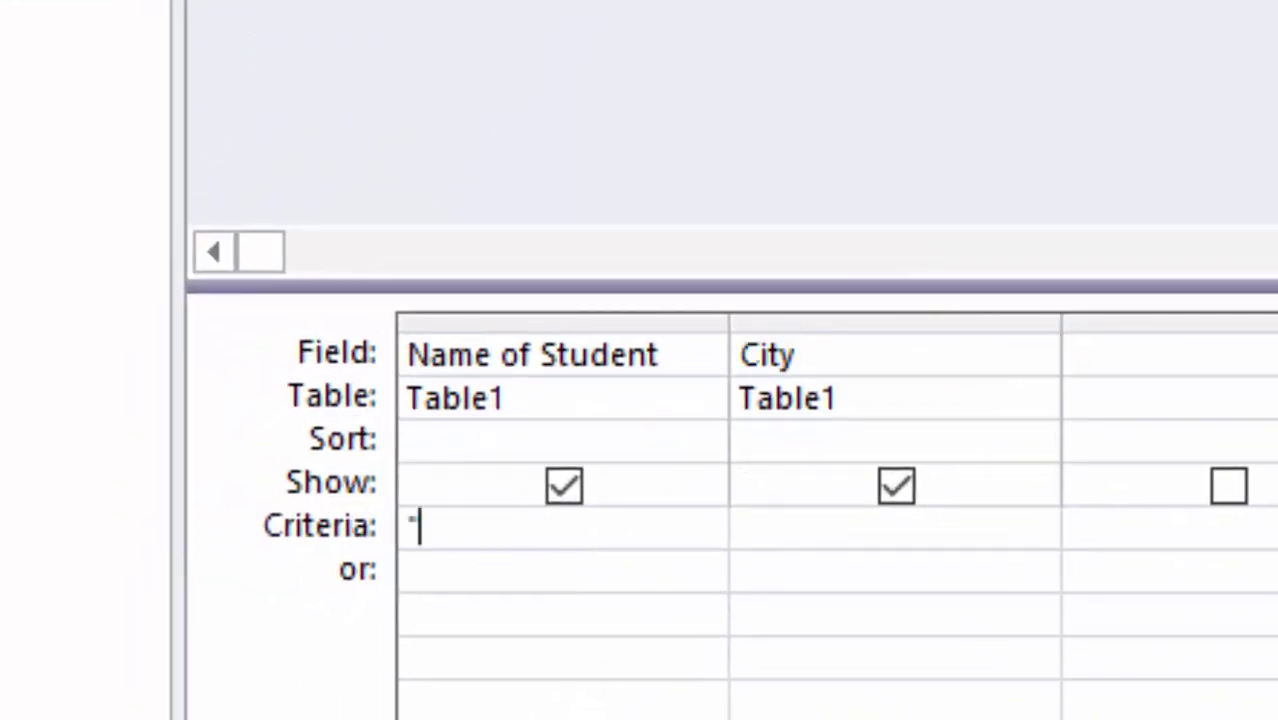
text(Ram)
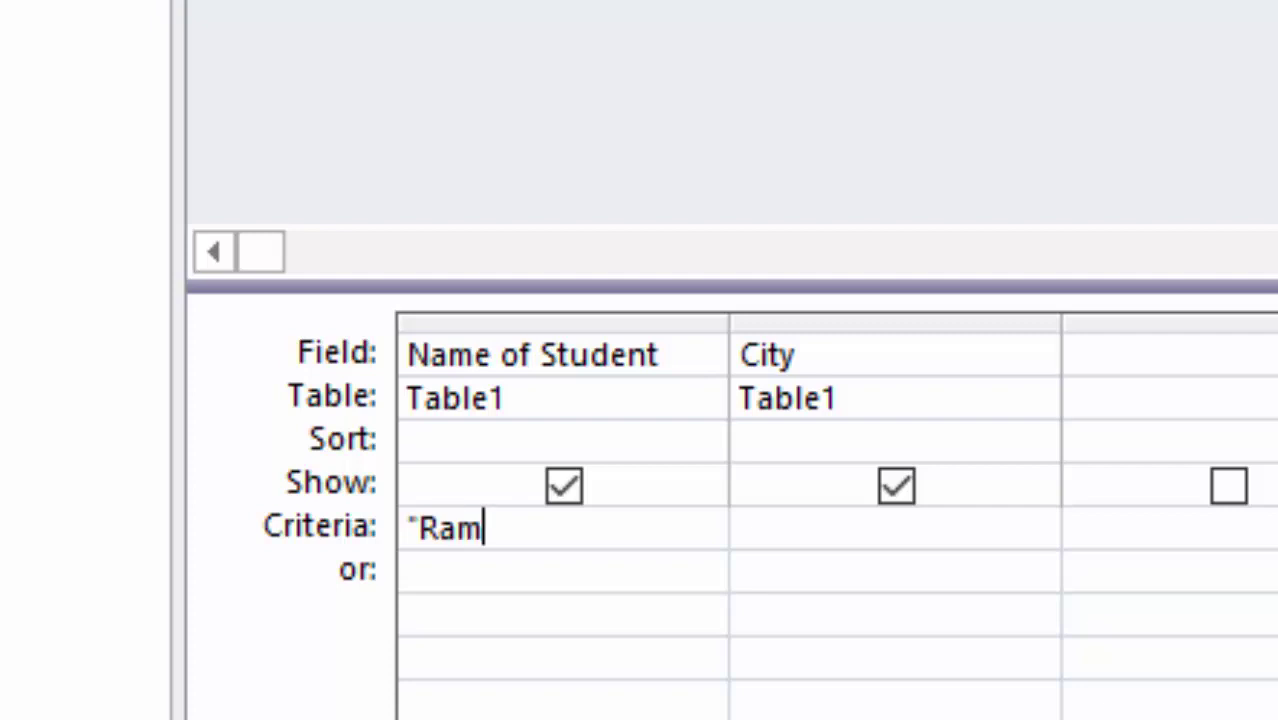
text(")
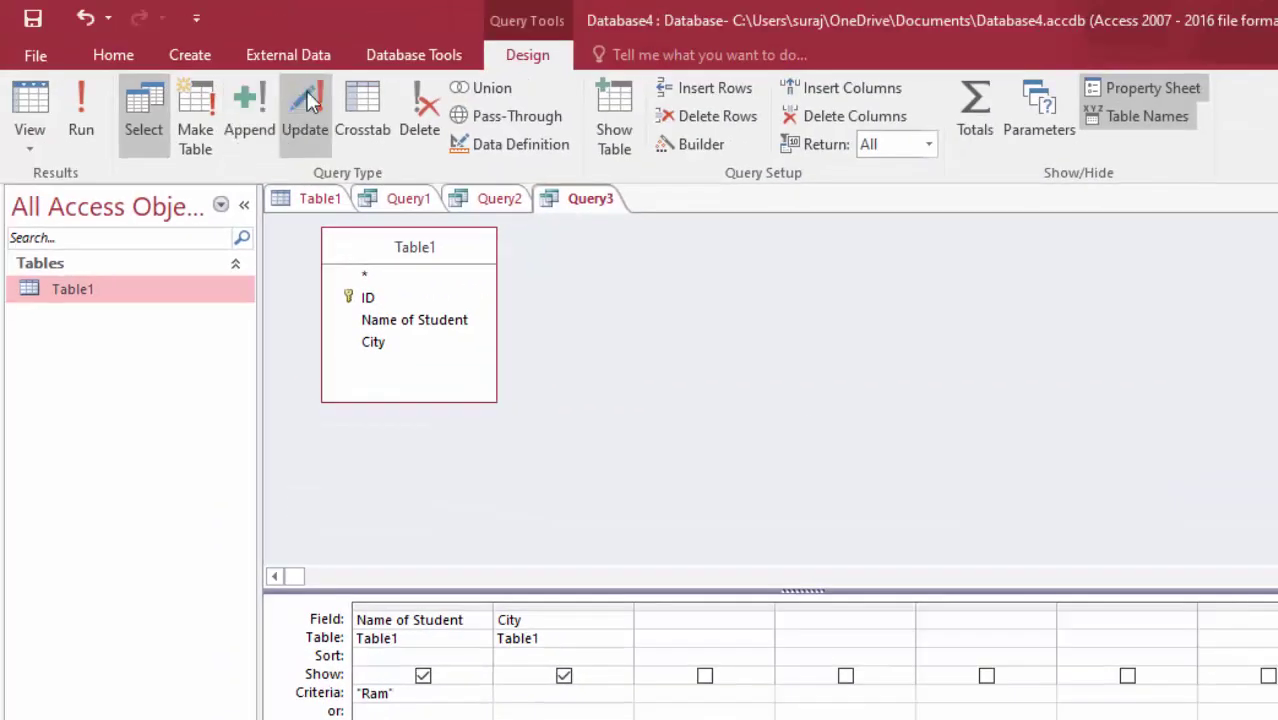
click(307, 93)
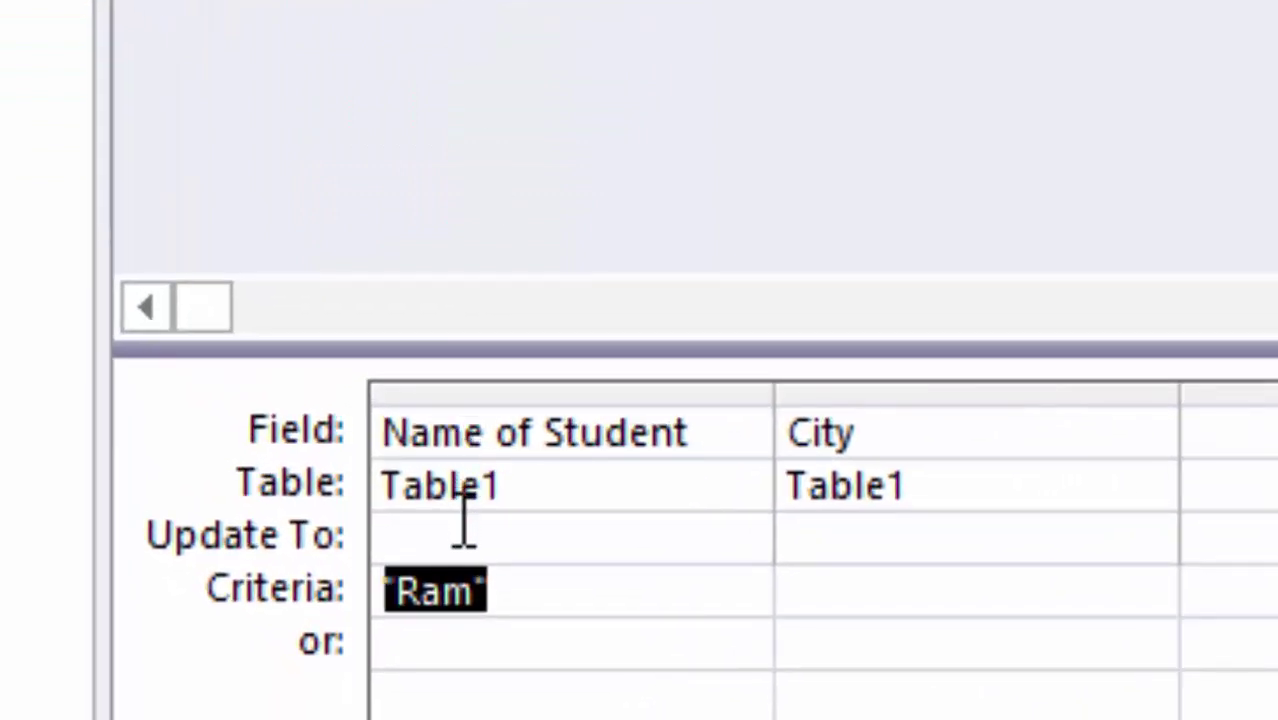
click(471, 530)
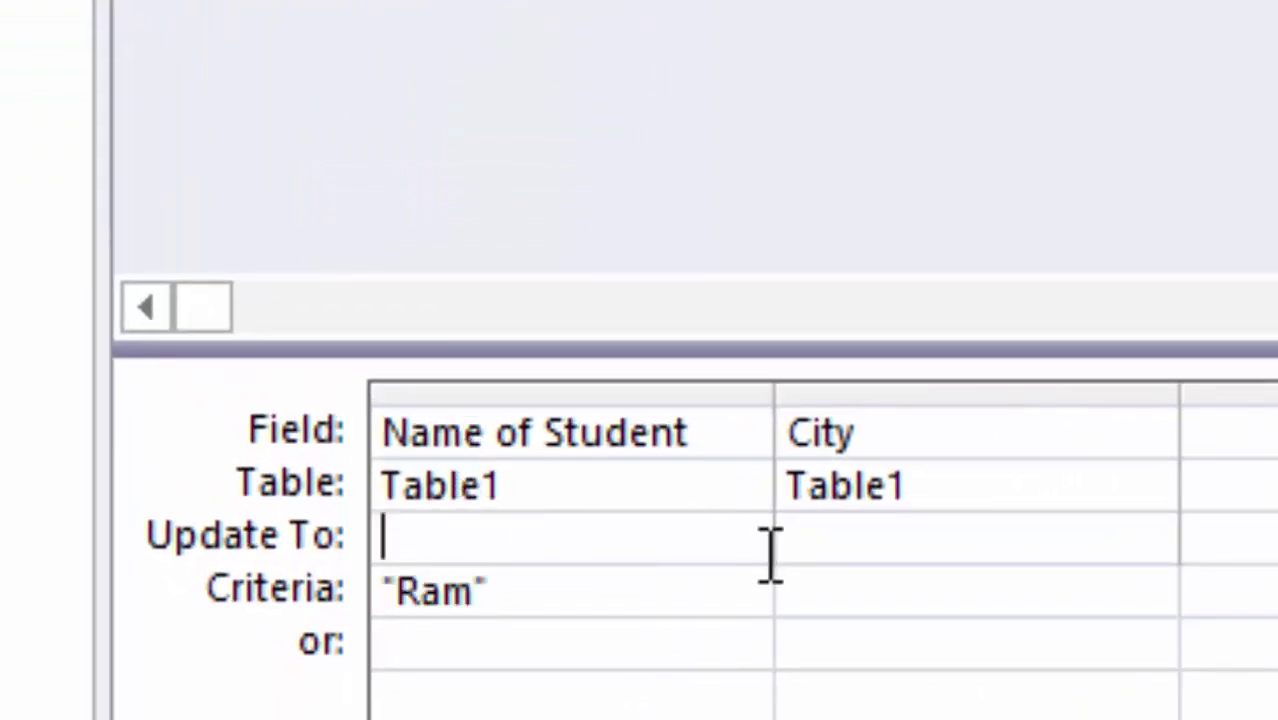
text(")
text(Sur)
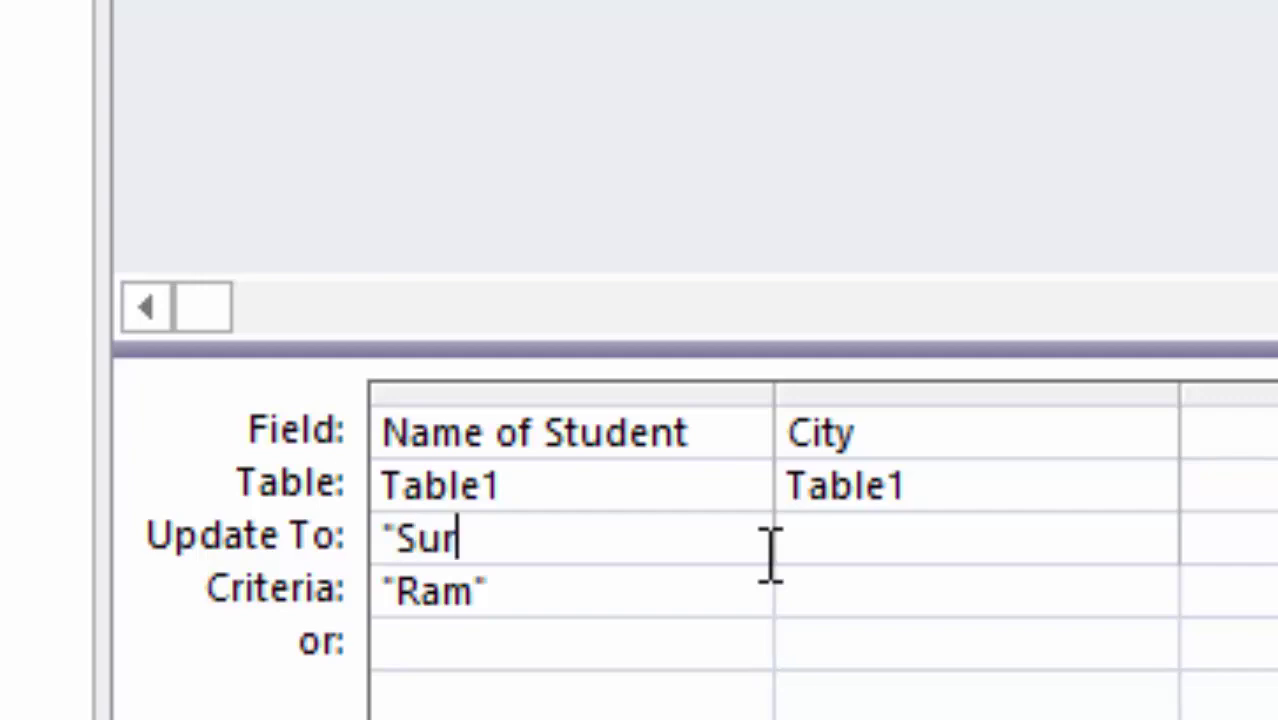
text(aj")
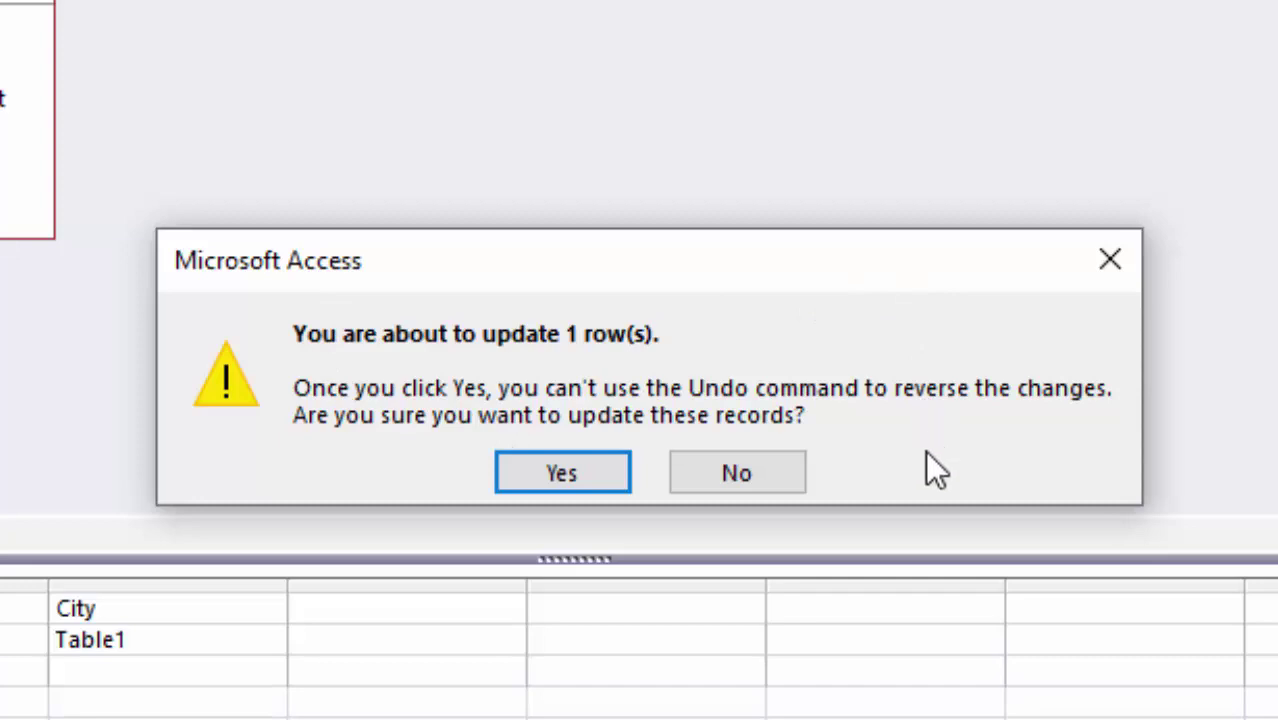
Confirm the 1-row update and check Table1 shows Suraj in row 1, Mahesh in rows 9–10.
click(525, 471)
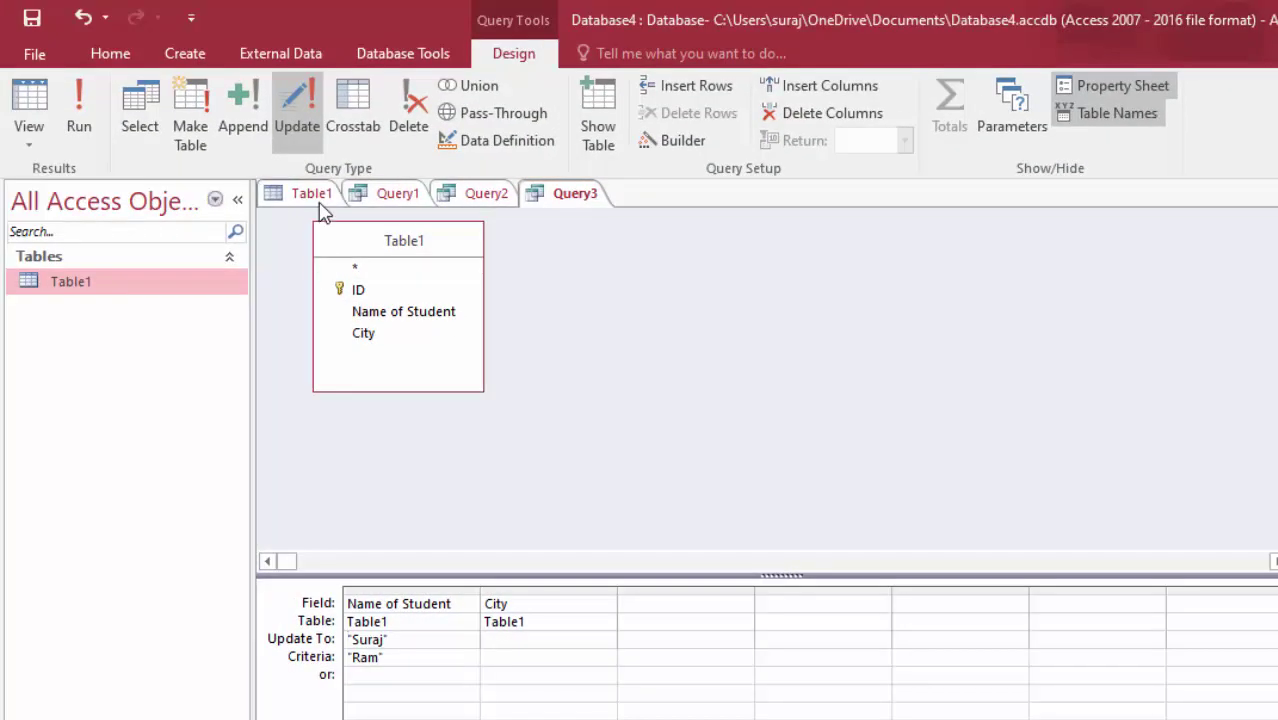
click(310, 196)
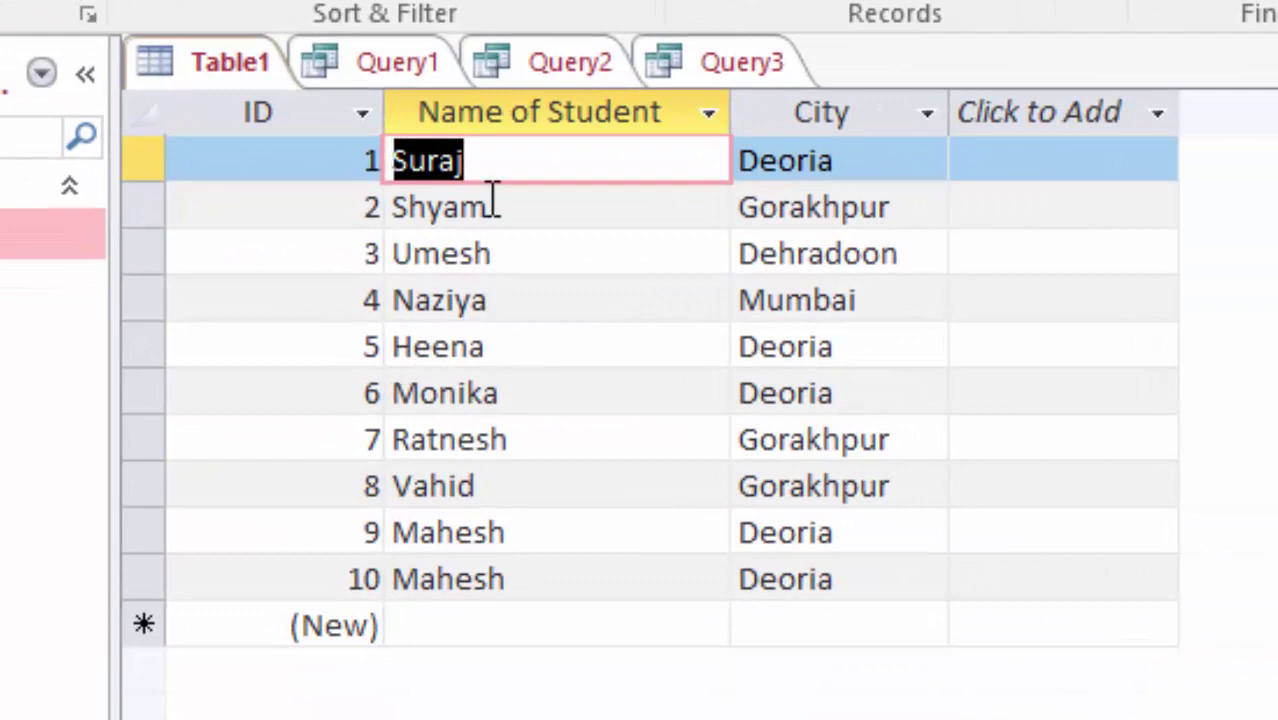
click(481, 177)
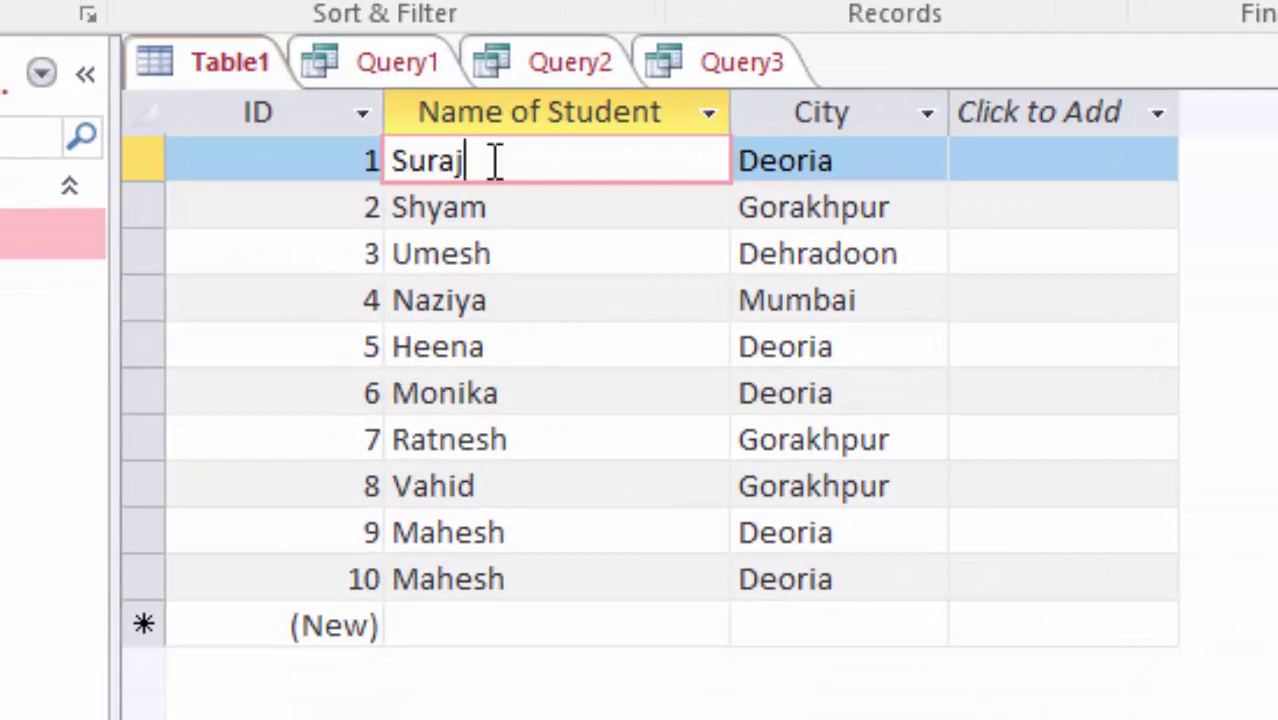
drag(487, 162, 405, 158)
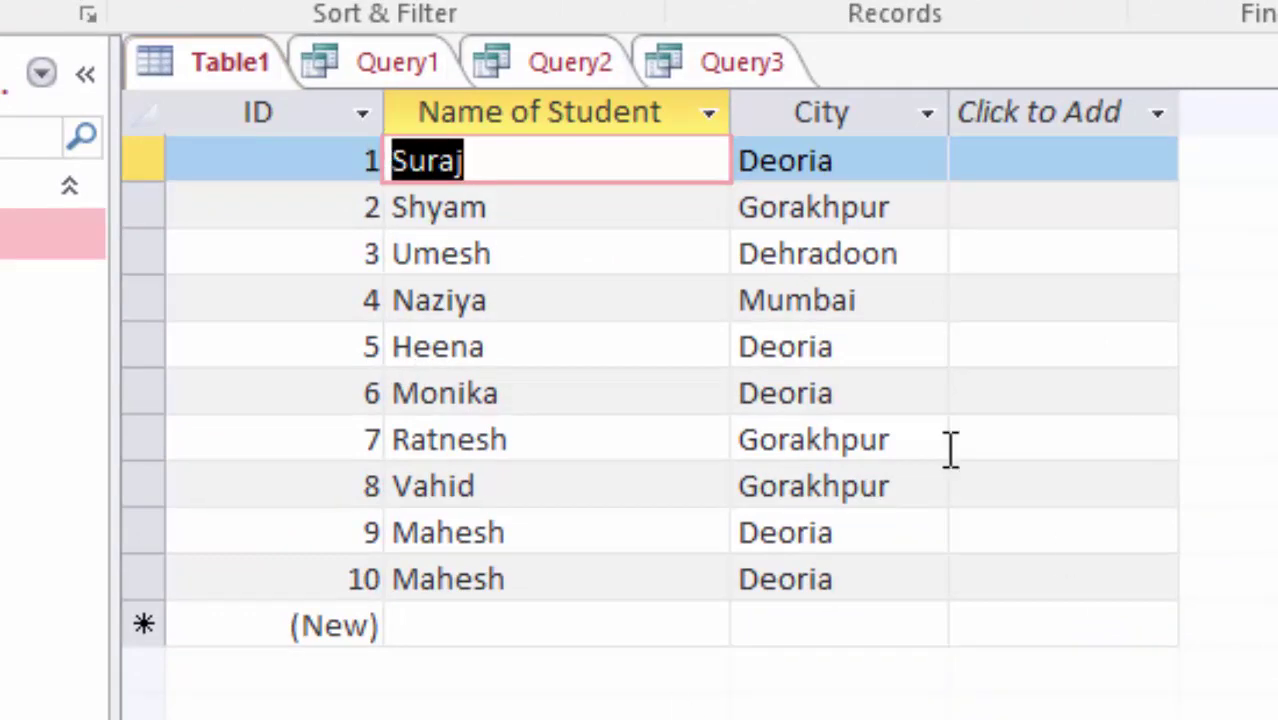
drag(536, 531, 277, 563)
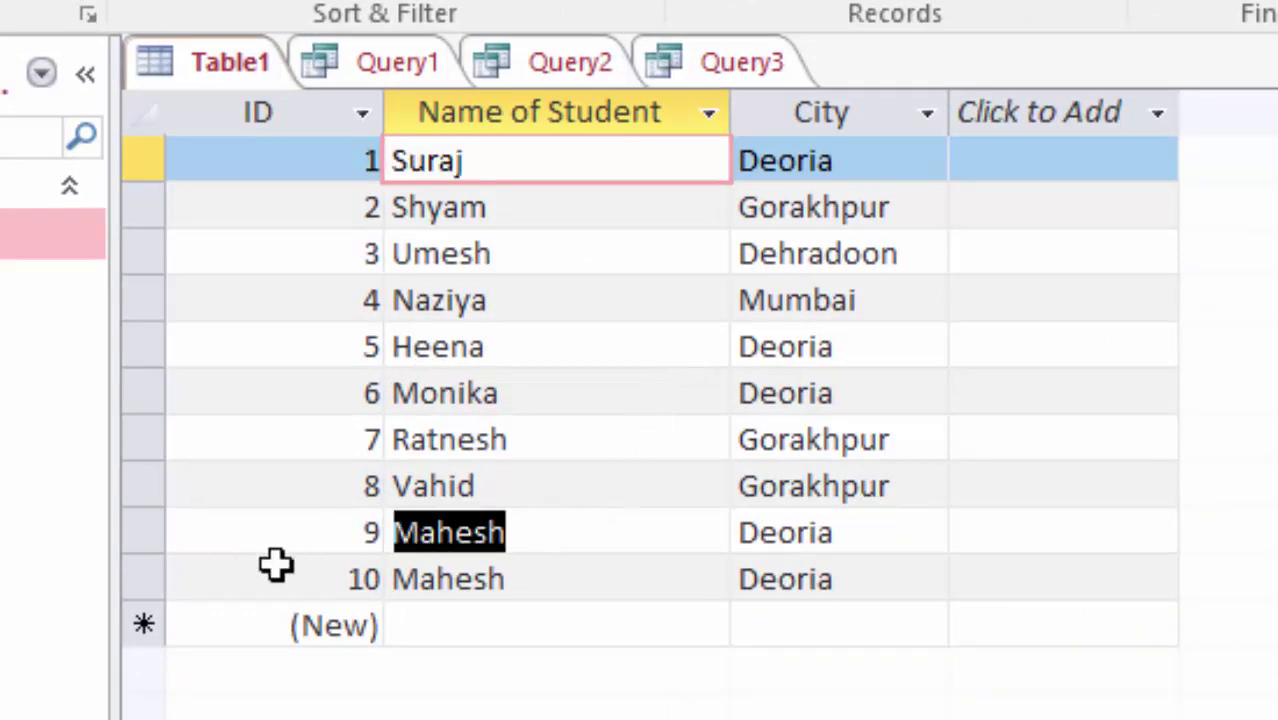
drag(517, 590, 277, 554)
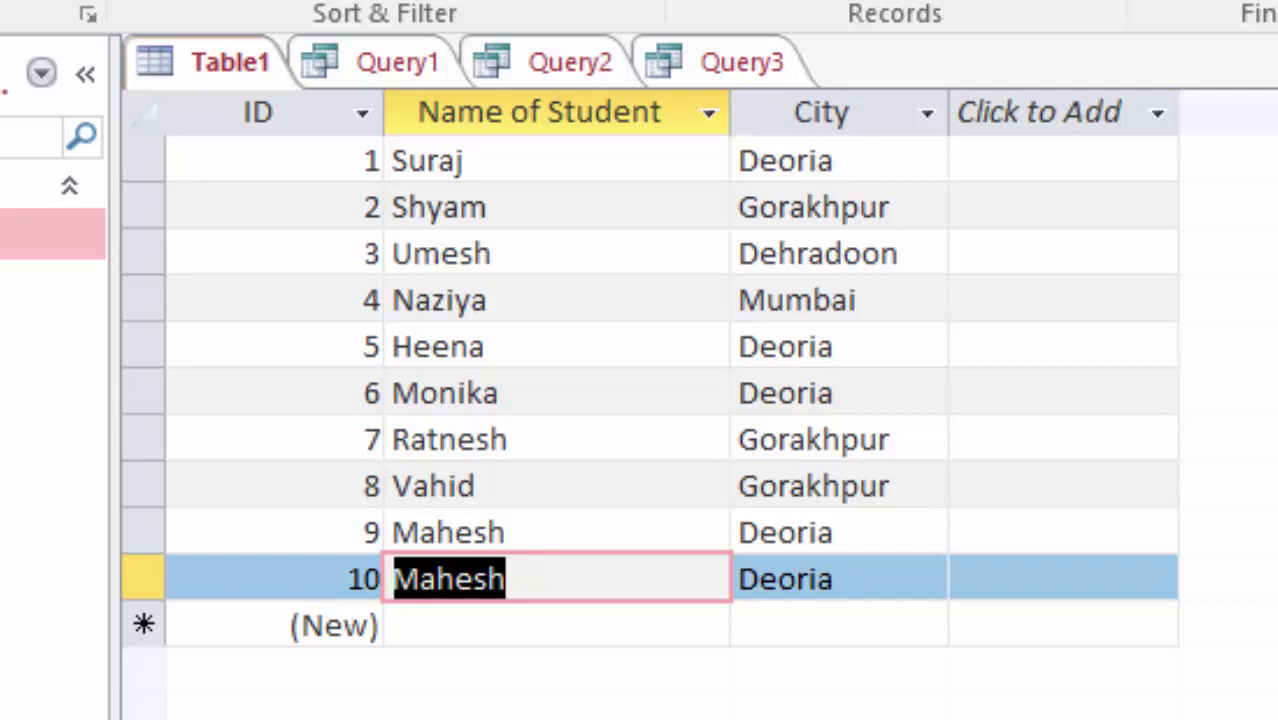
key(alt+c)
Create Query4 on Table1 with Name of Student and City, criterion "Mahesh".
key(q)
key(d)
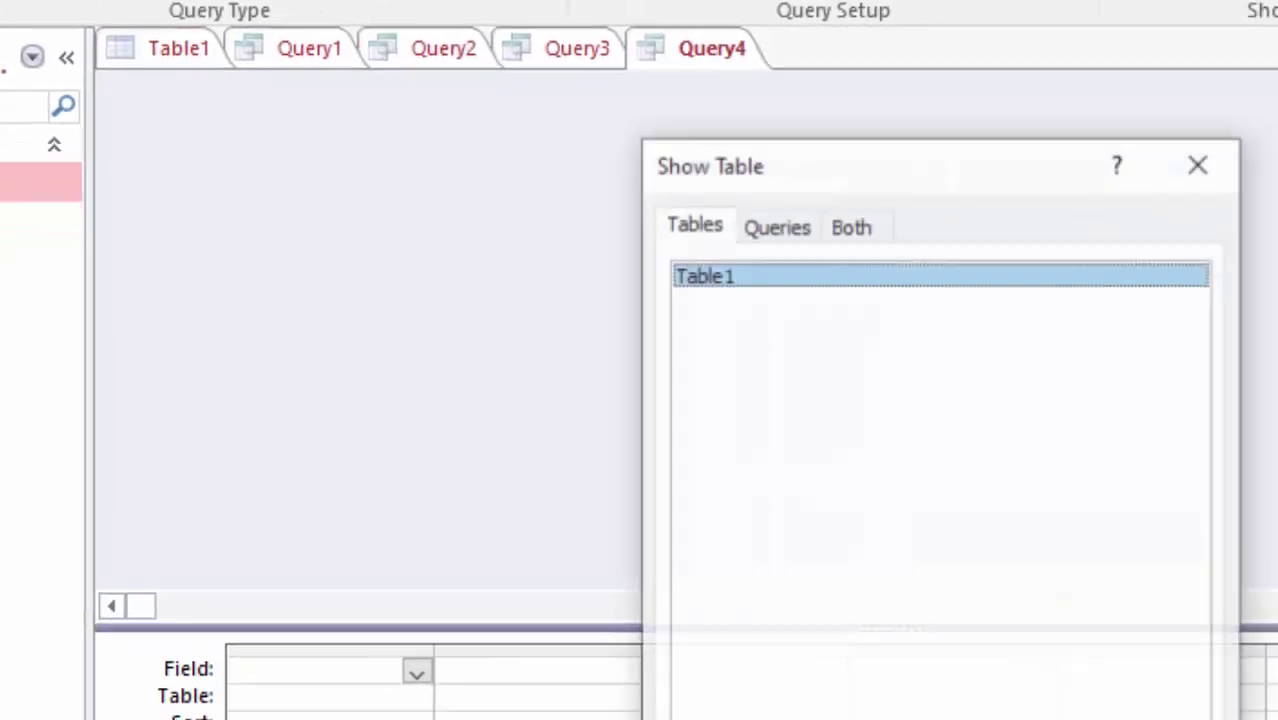
click(680, 690)
click(758, 699)
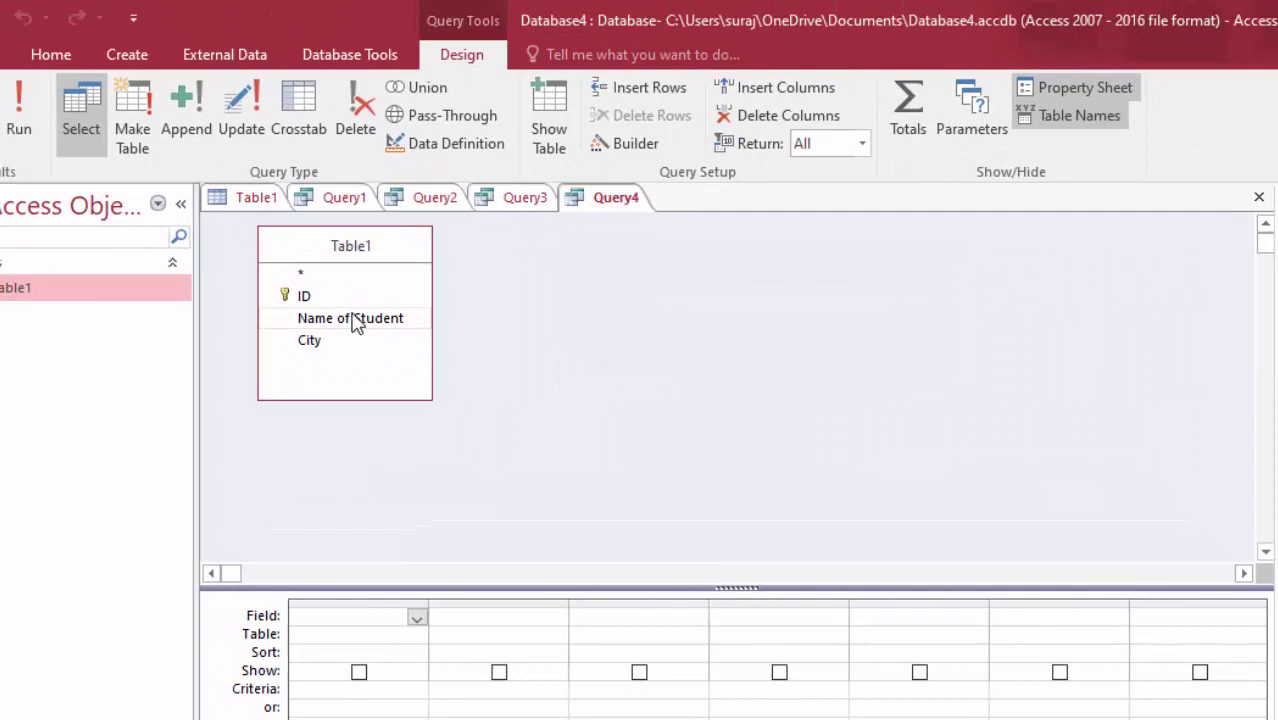
double_click(352, 318)
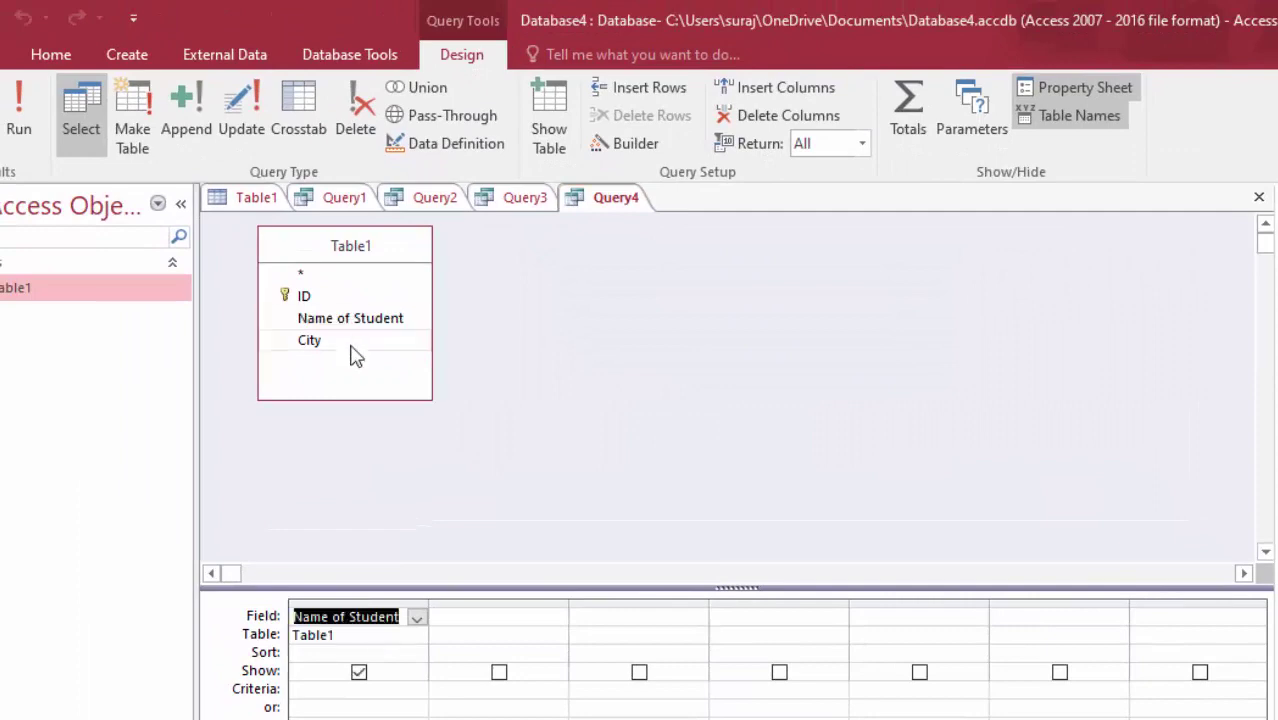
double_click(351, 343)
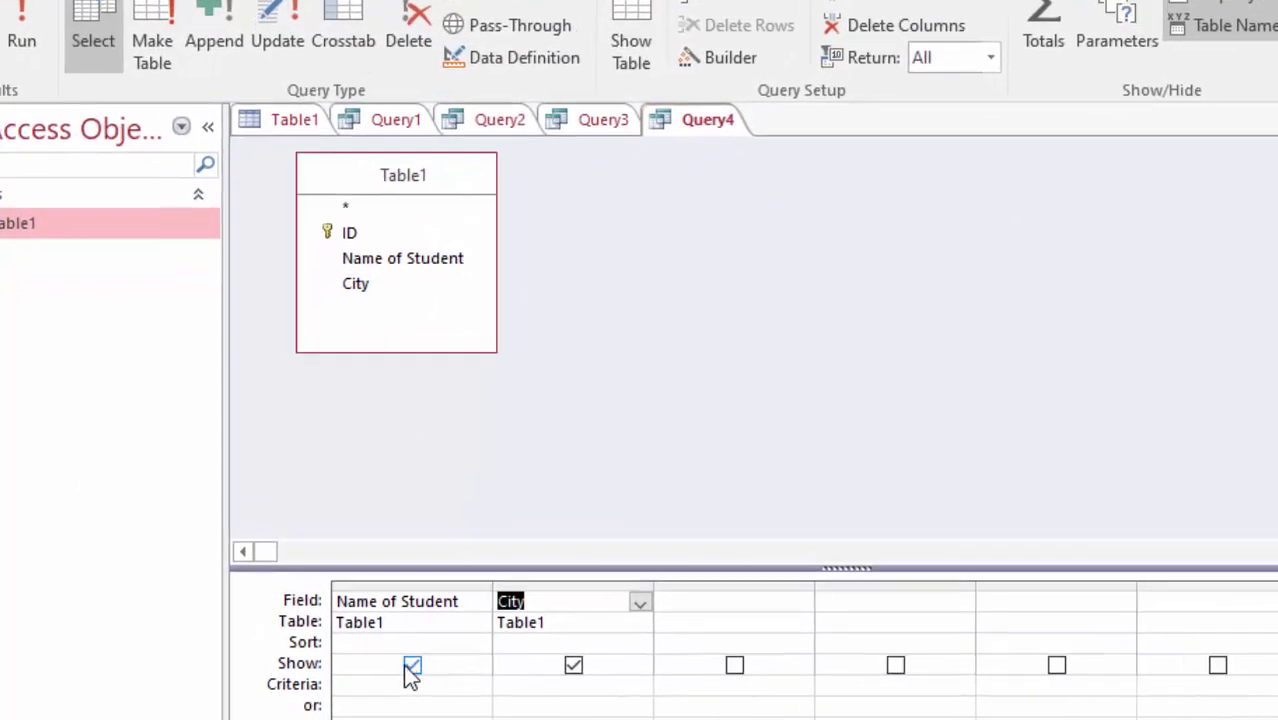
click(414, 684)
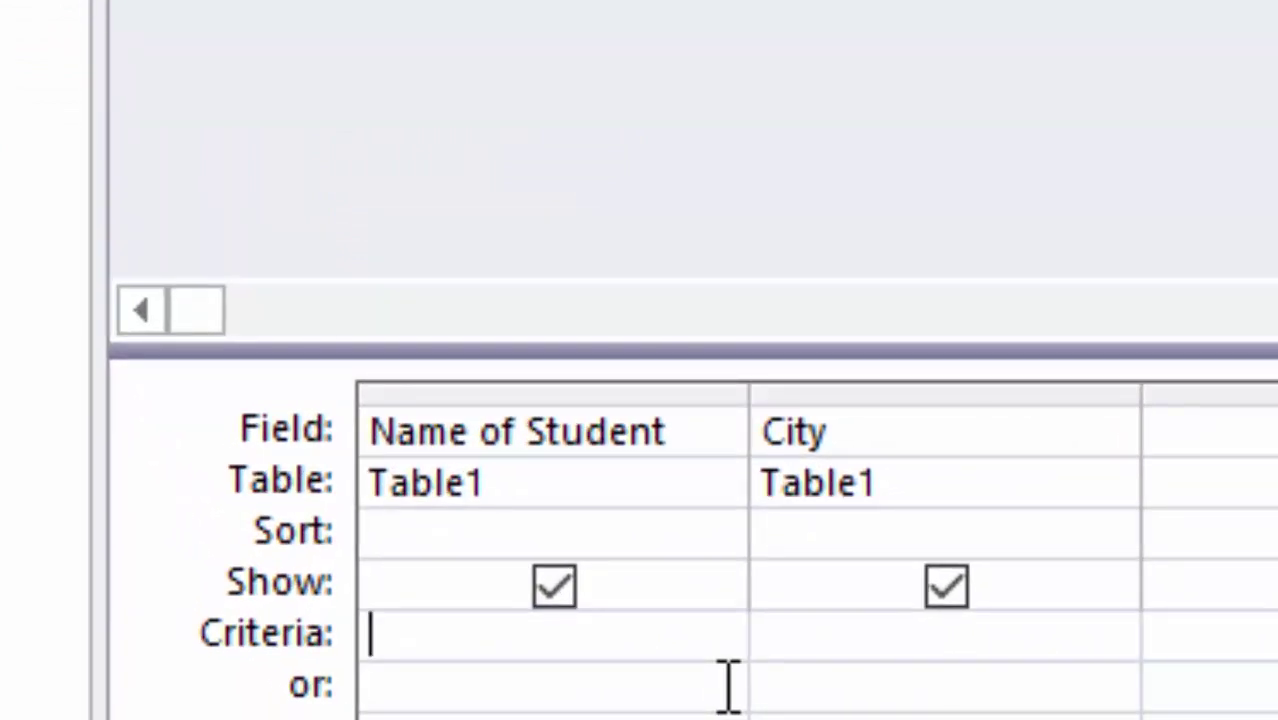
text(")
text(Mahesh)
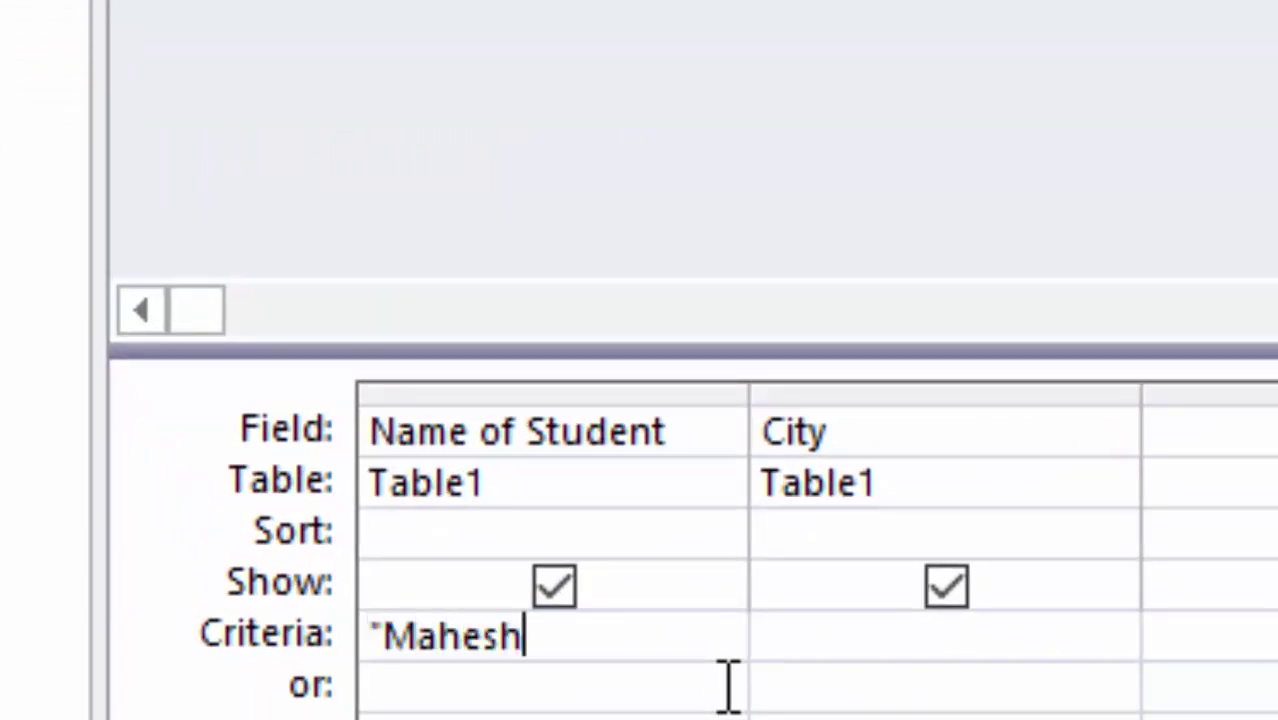
text(")
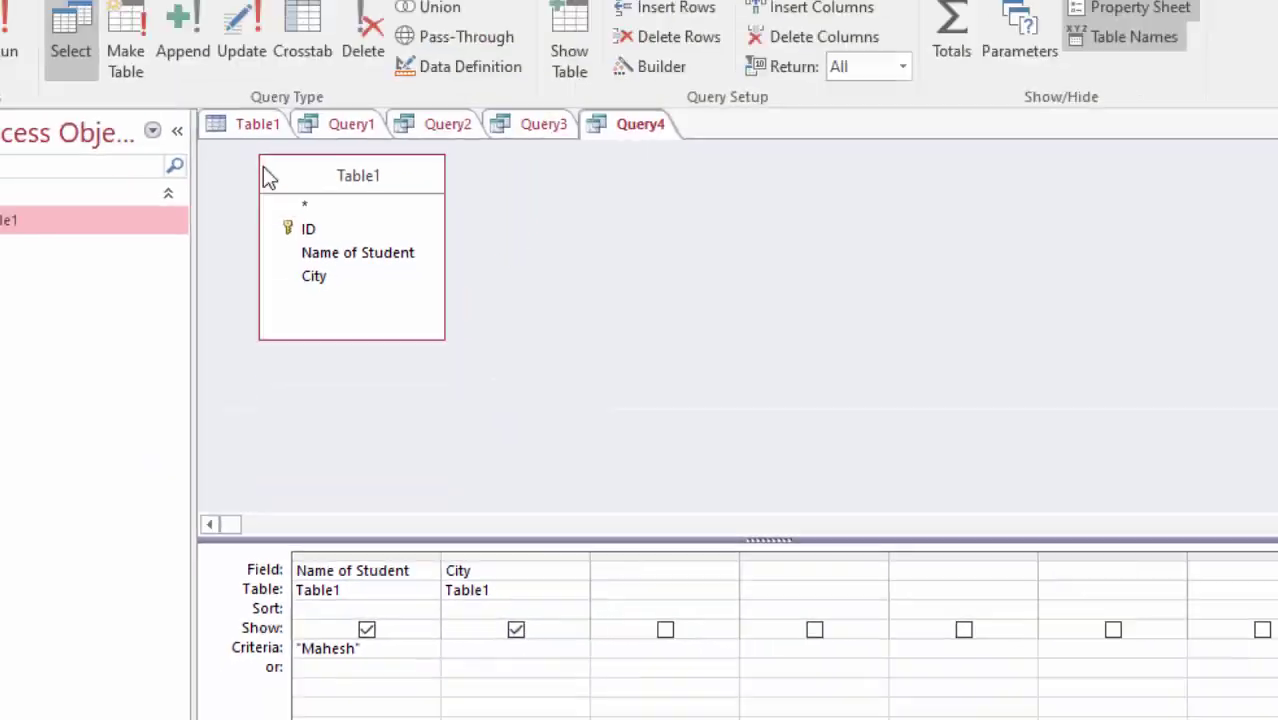
Make it an update query to "Shailesh", run it and confirm the 2-row update.
click(243, 108)
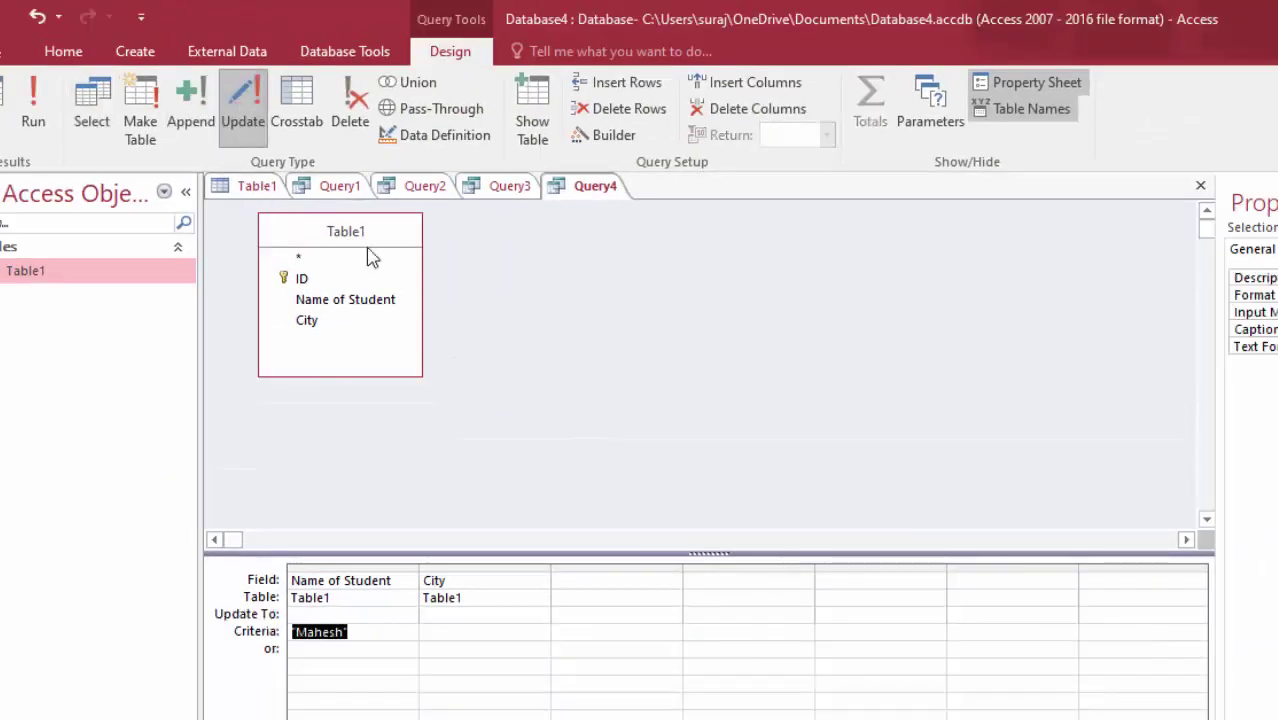
click(331, 614)
text(")
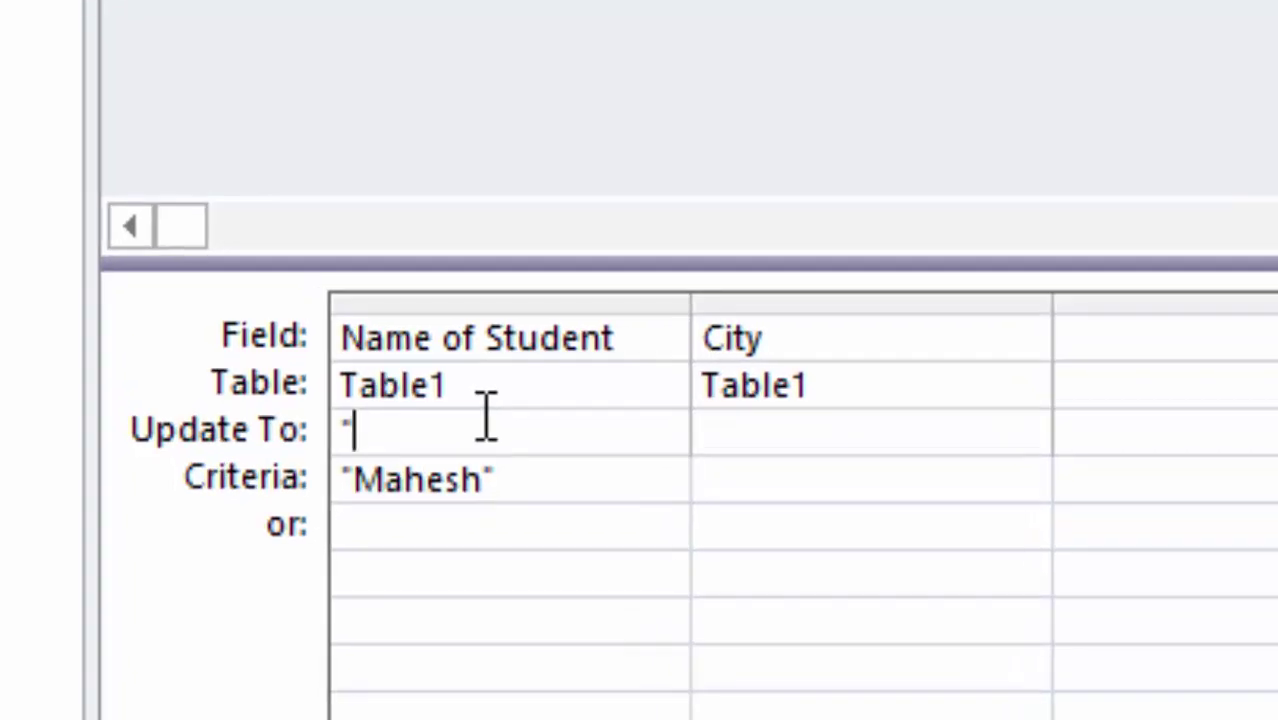
text(Shail)
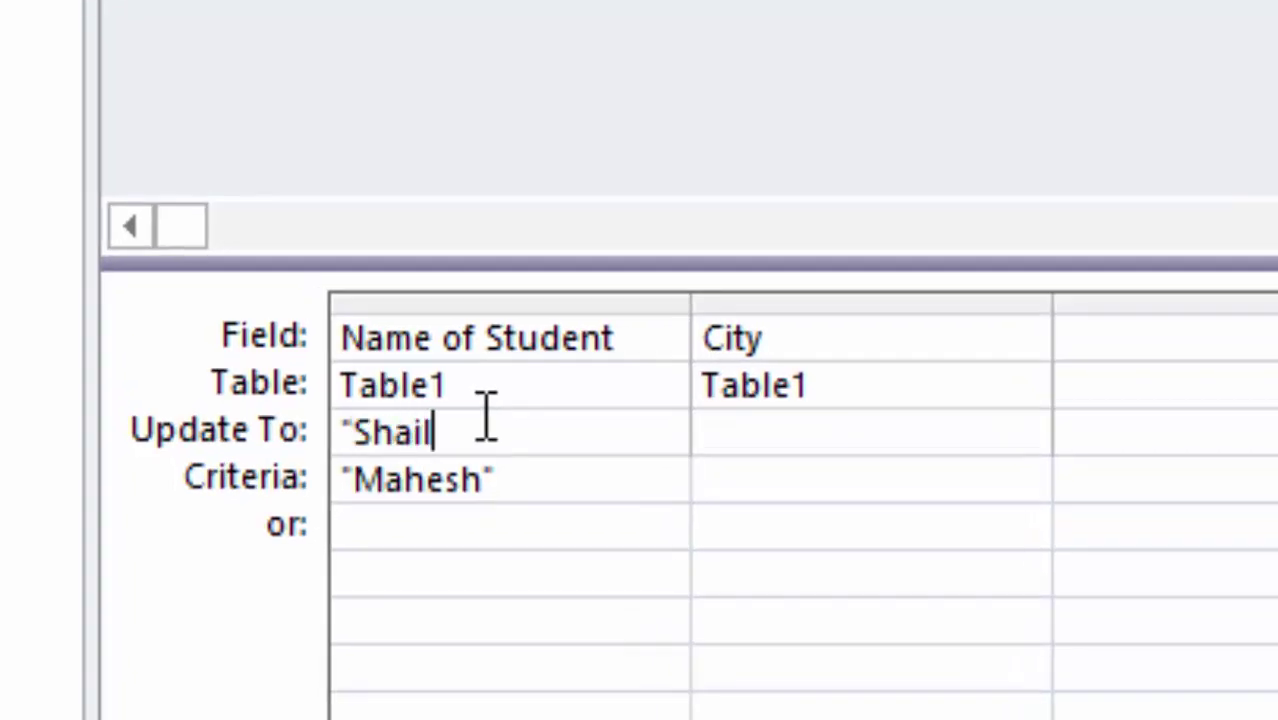
text(esh")
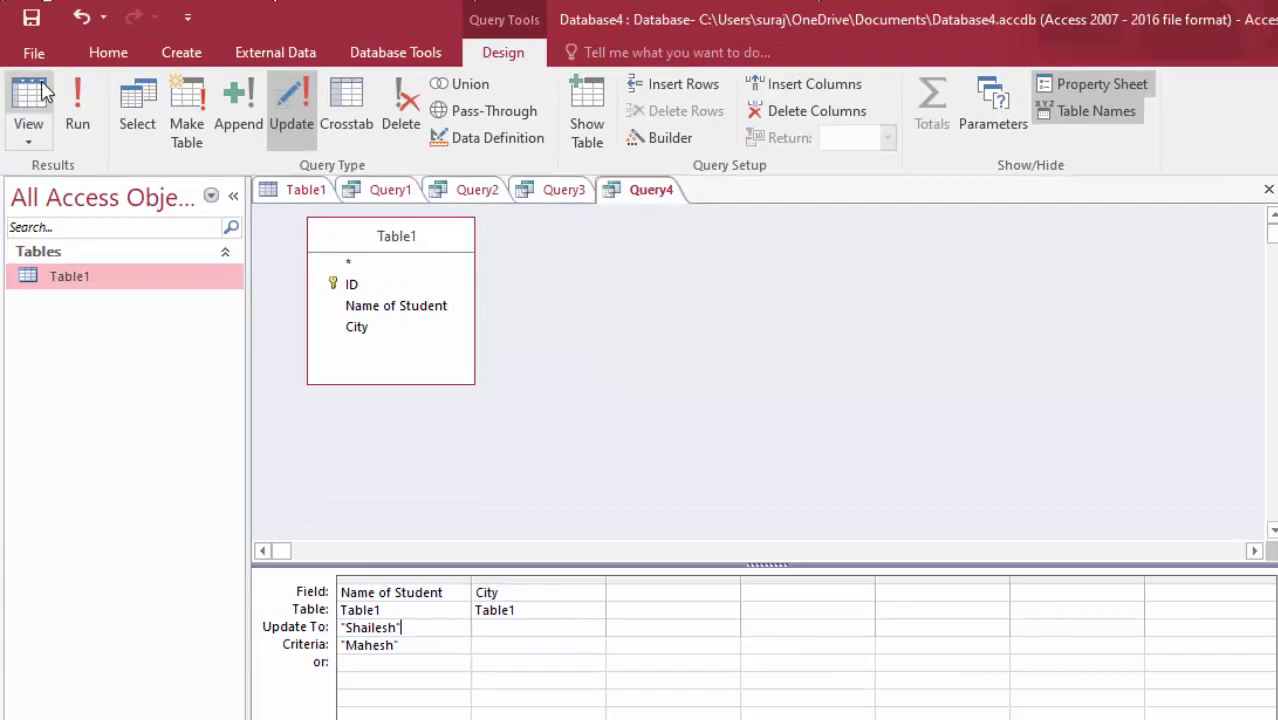
click(77, 105)
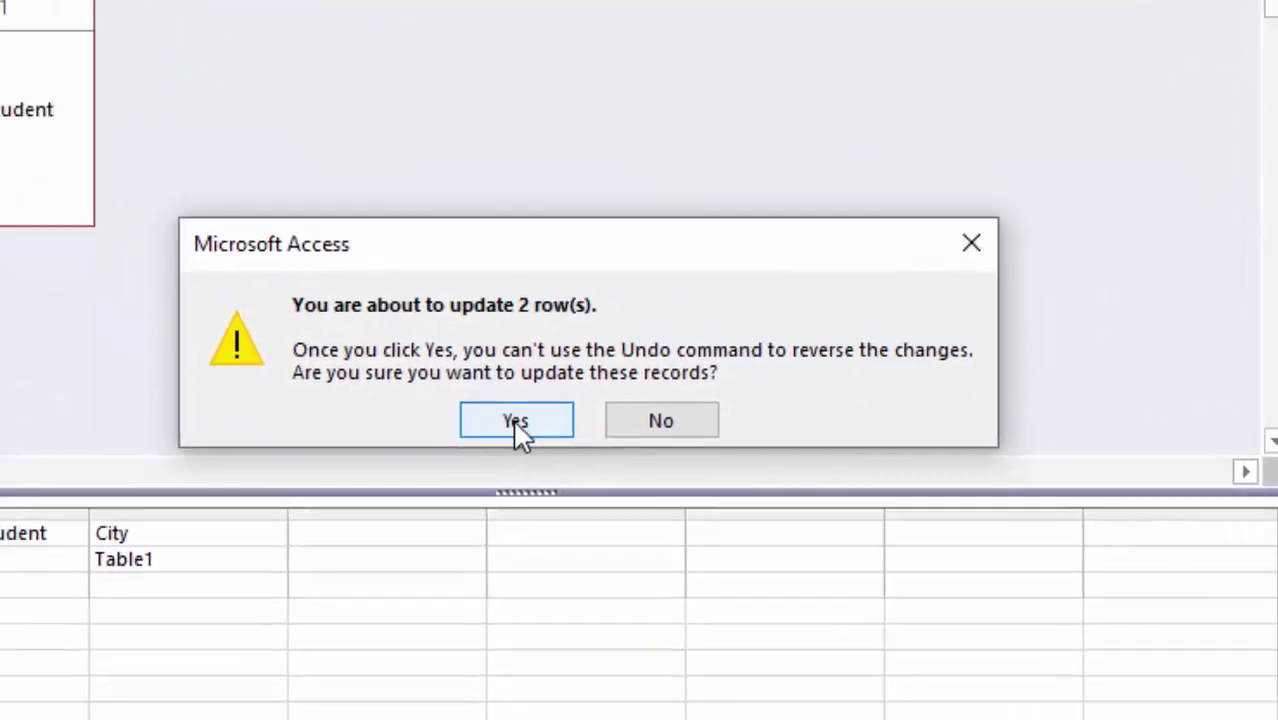
click(466, 402)
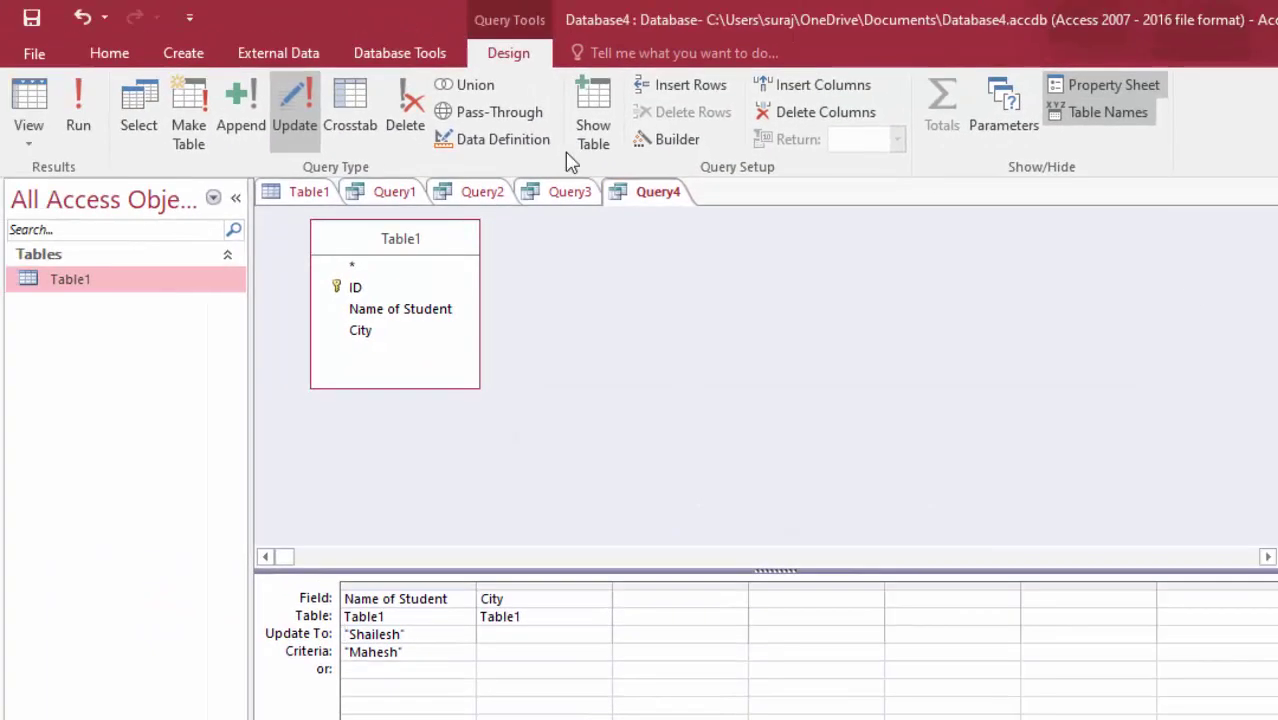
Return to the Table1 datasheet and check Shailesh in rows 9 and 10.
click(305, 190)
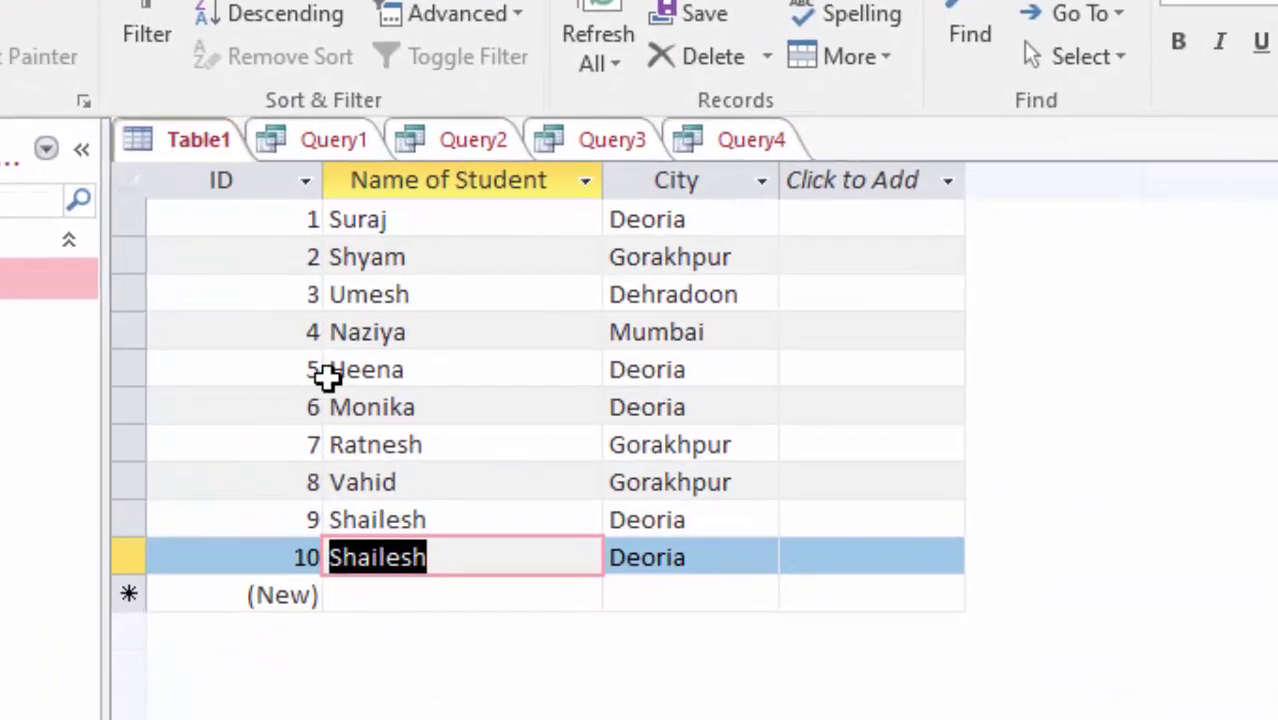
click(455, 557)
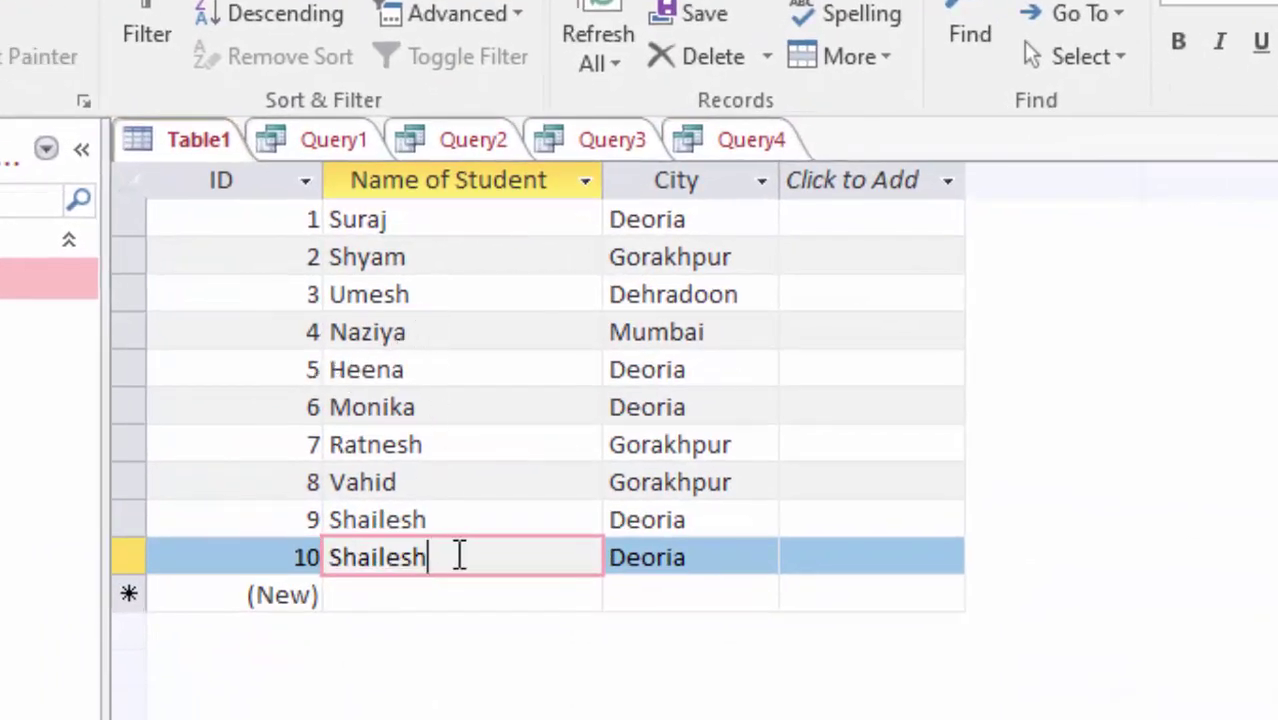
click(485, 517)
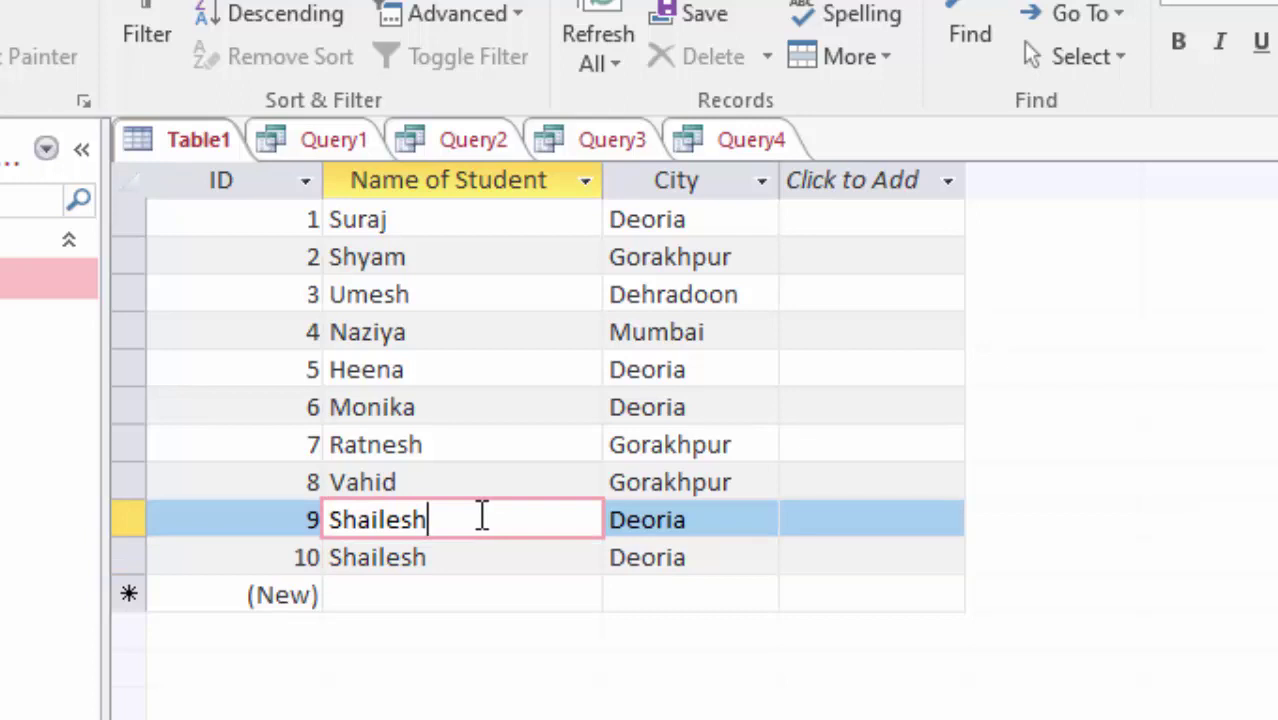